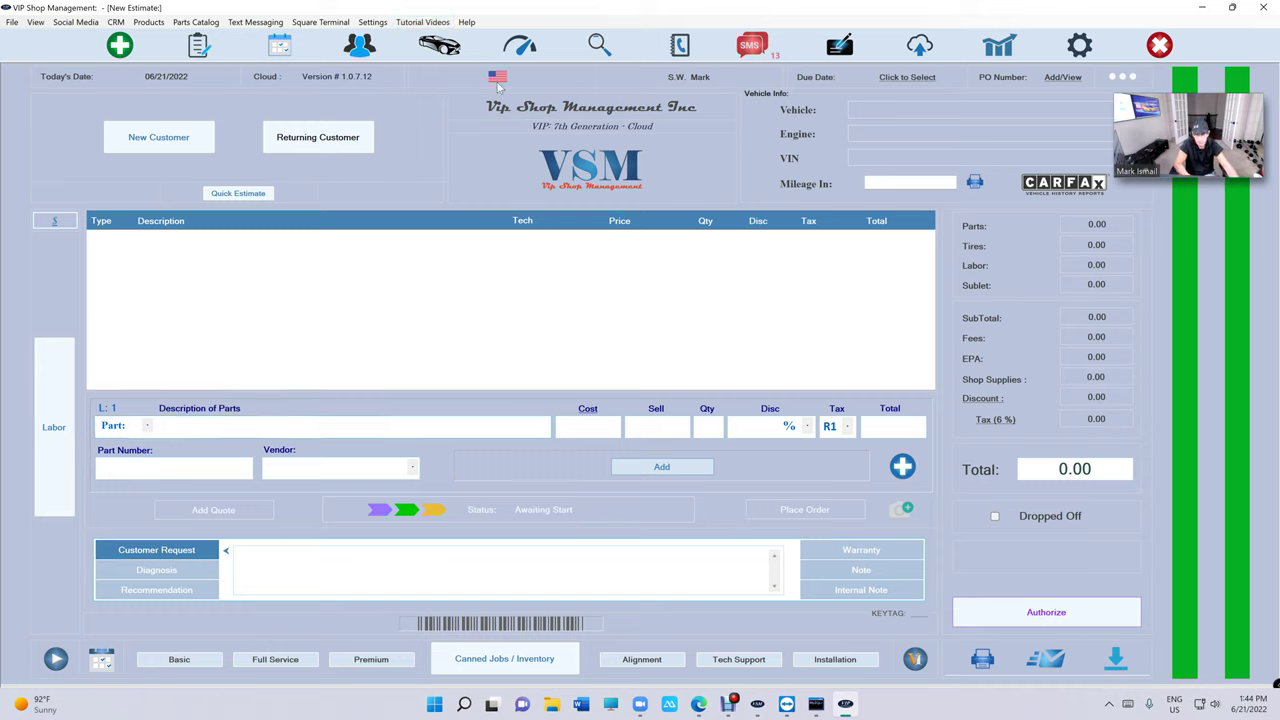
Check for software updates from the Help menu.
{"action": "left_click", "coordinate": [467, 22]}
{"action": "left_click", "coordinate": [480, 48]}
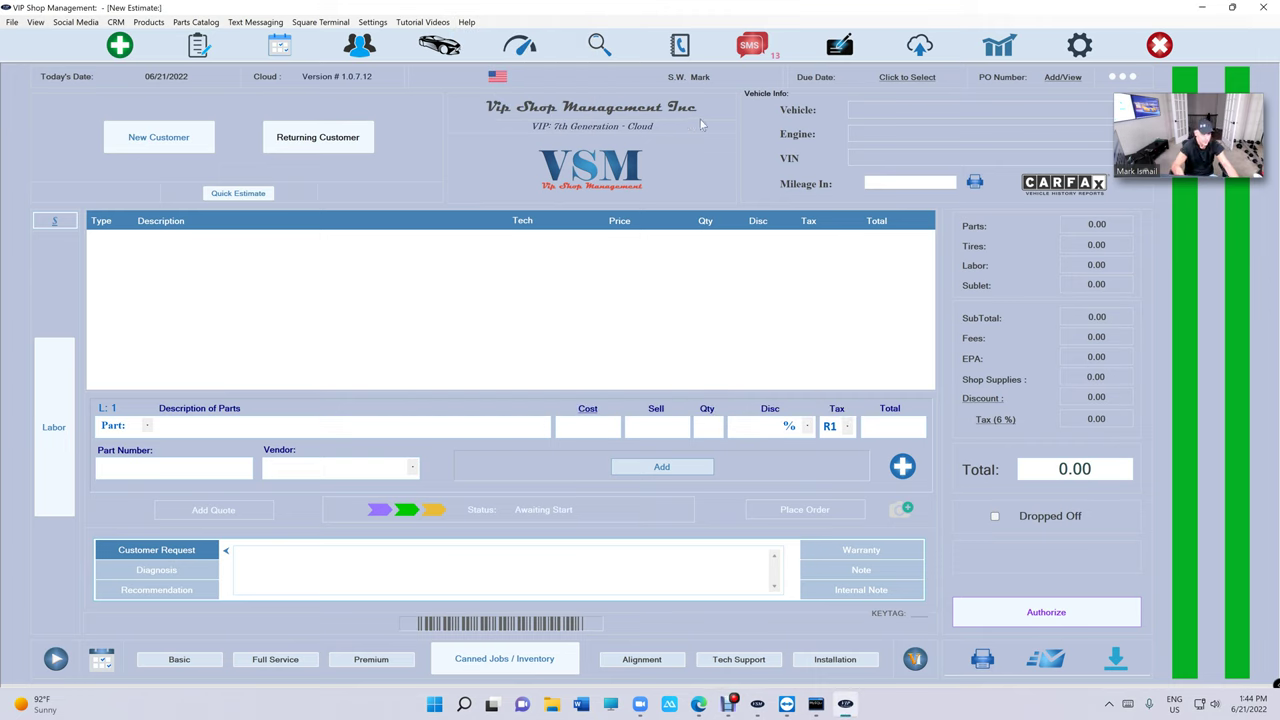
Sign into Reports with the passcode and open the June 2022 balance sheet.
{"action": "left_click", "coordinate": [1007, 57]}
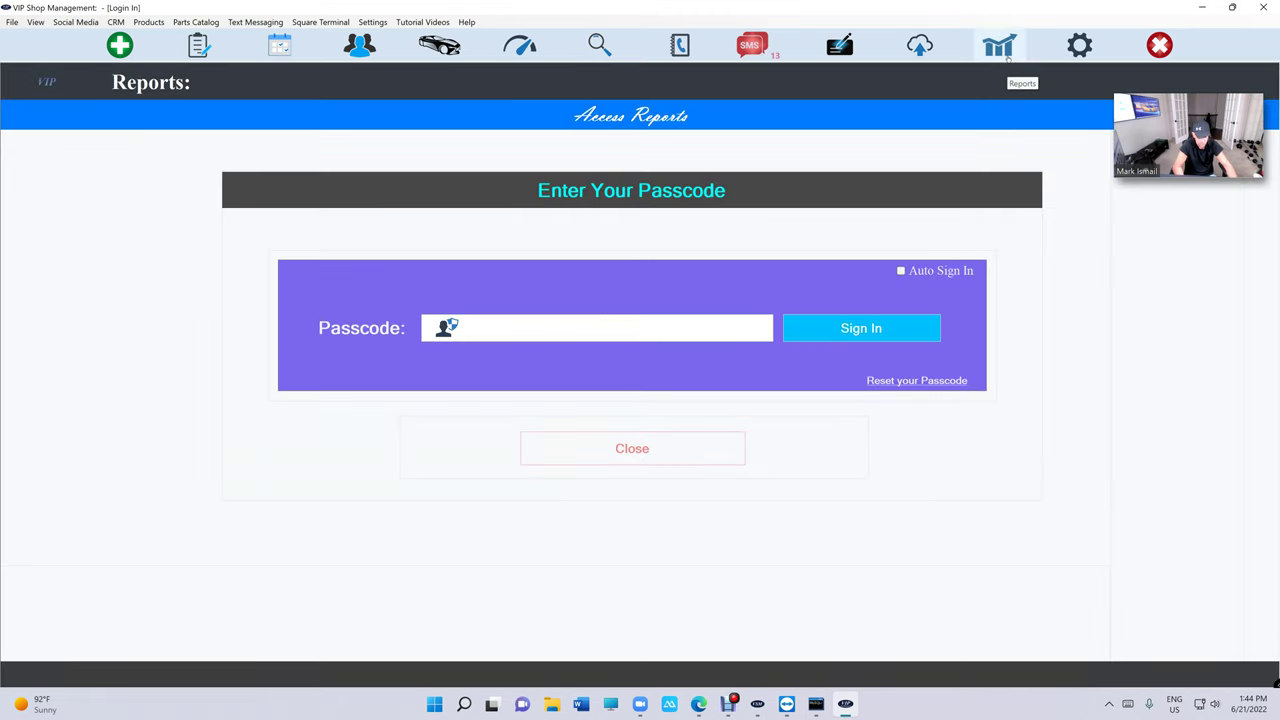
{"action": "type", "text": "1234"}
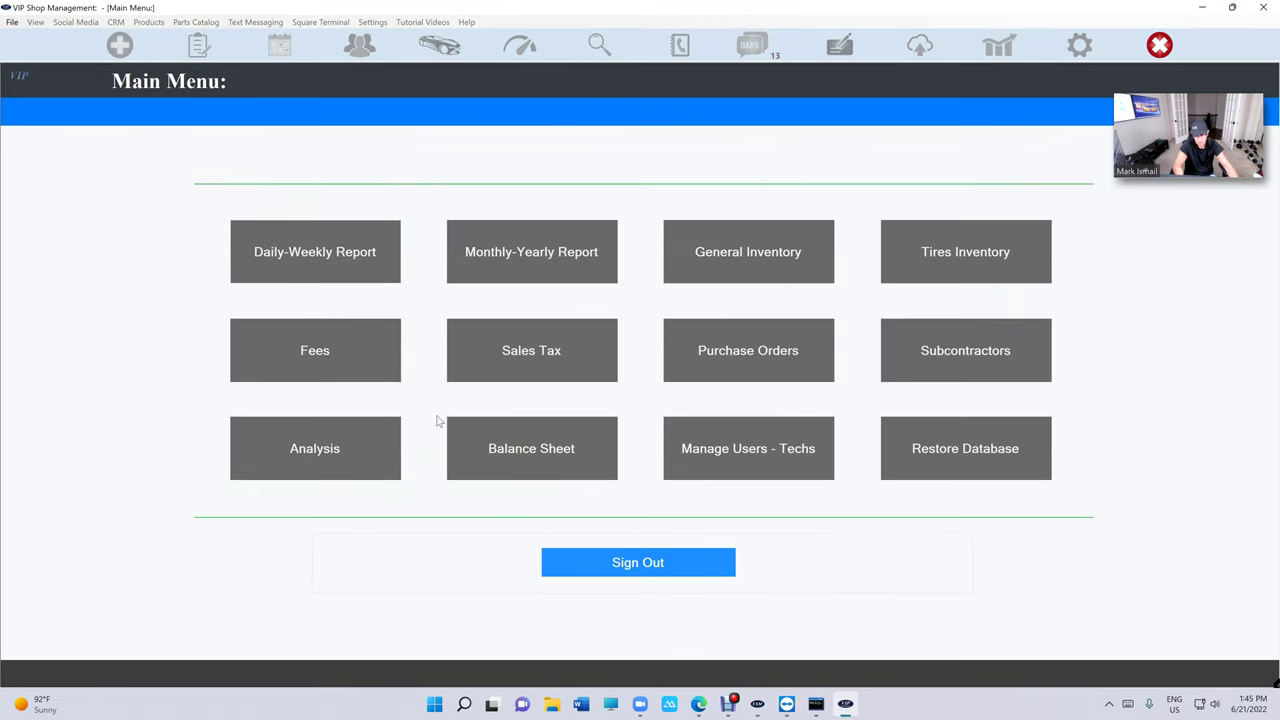
{"action": "left_click", "coordinate": [500, 452]}
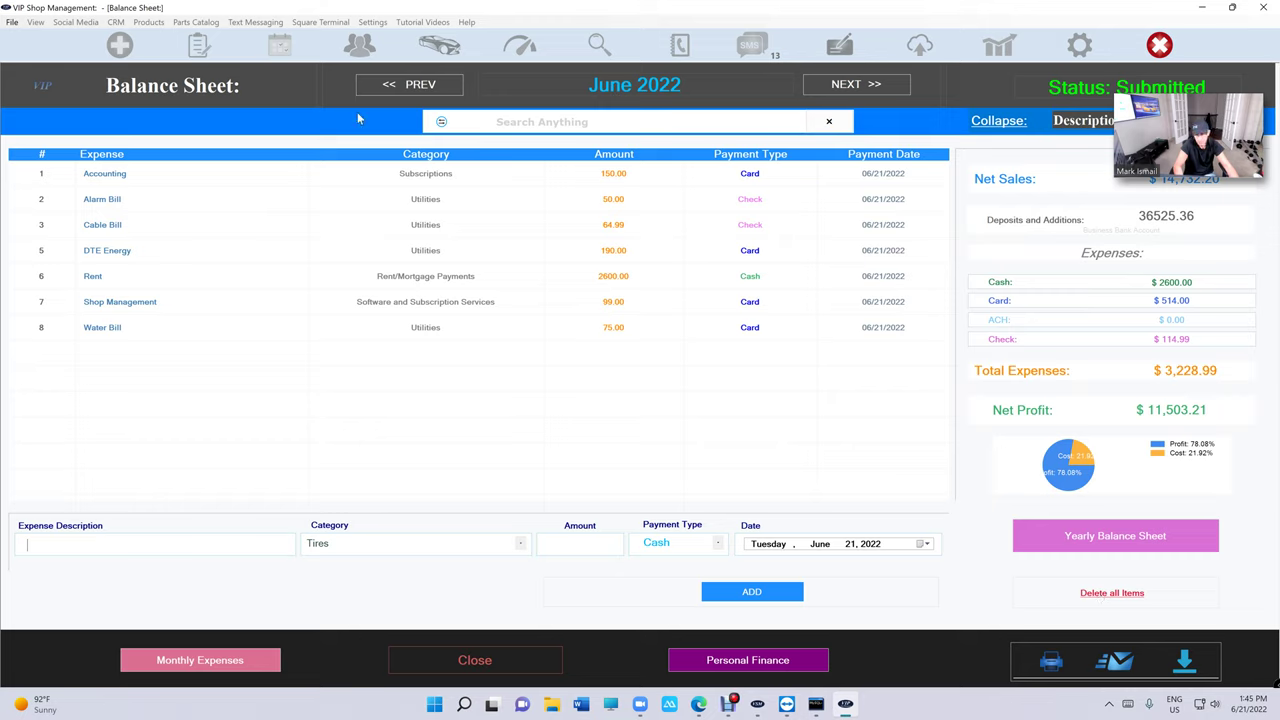
Delete all expense items, decline auto-populate, and view the Monthly Expenses list.
{"action": "left_click", "coordinate": [1084, 596]}
{"action": "left_click", "coordinate": [362, 303]}
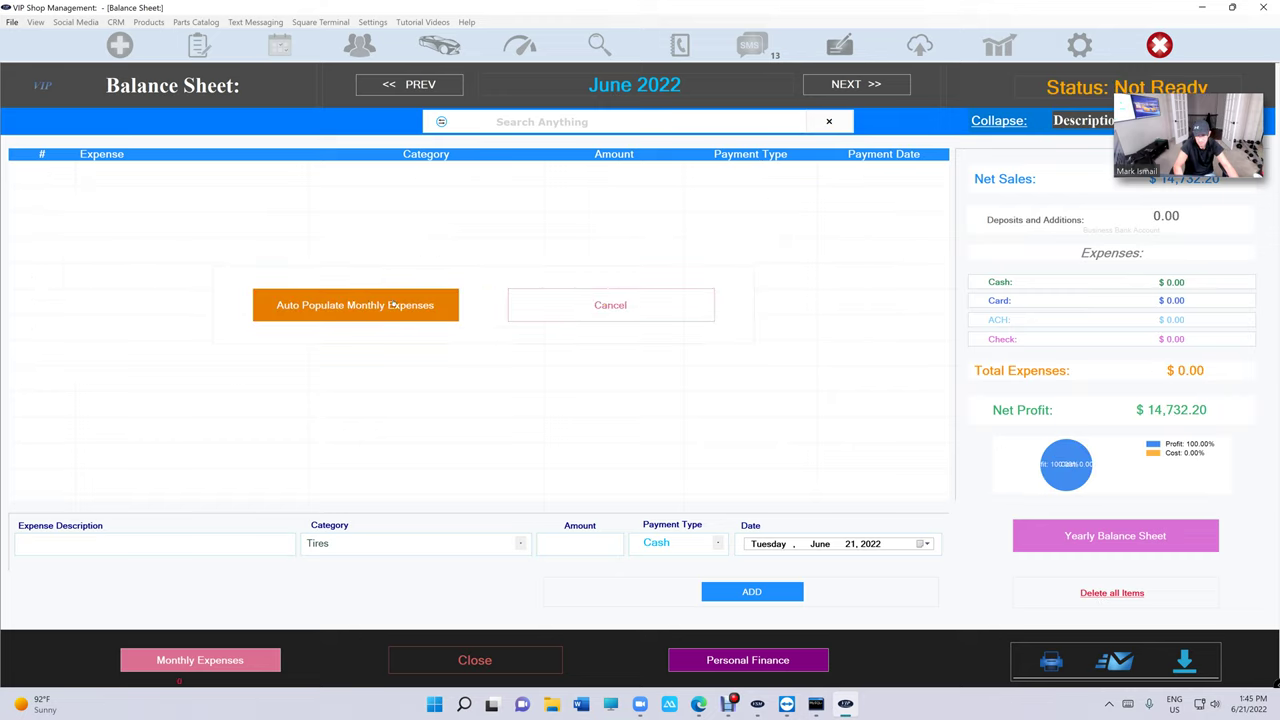
{"action": "left_click", "coordinate": [585, 317]}
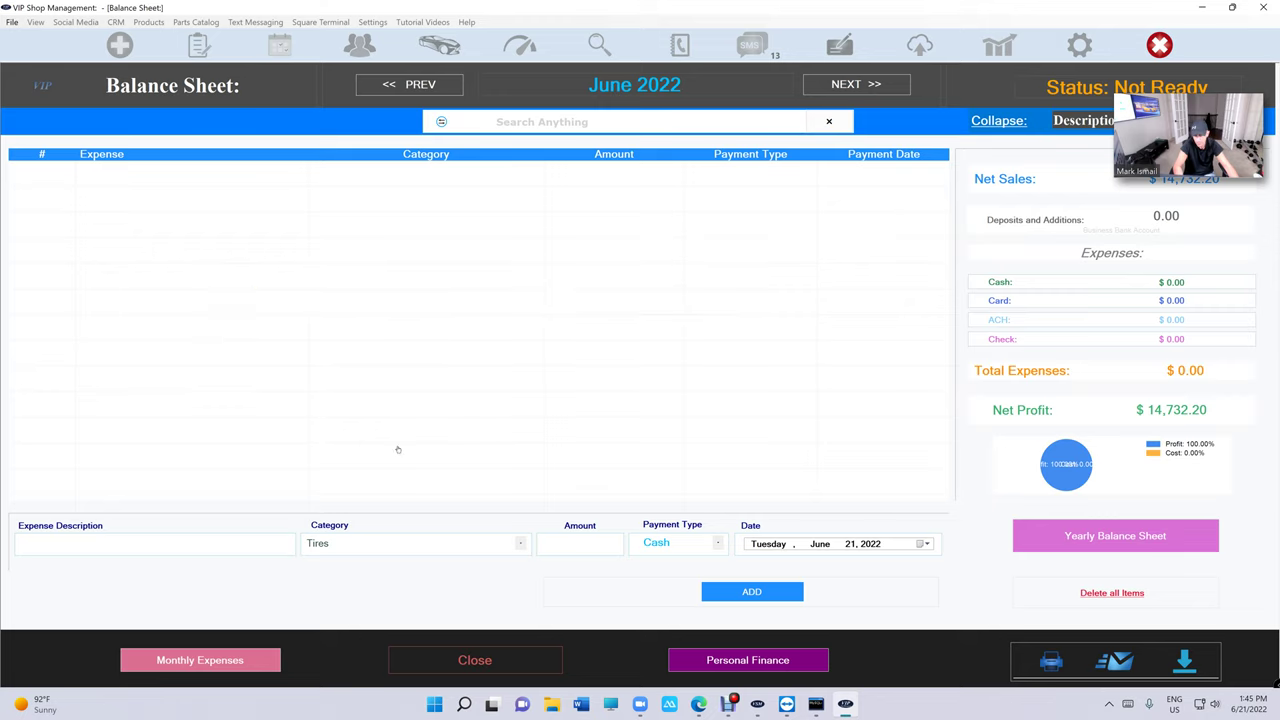
{"action": "left_click", "coordinate": [240, 665]}
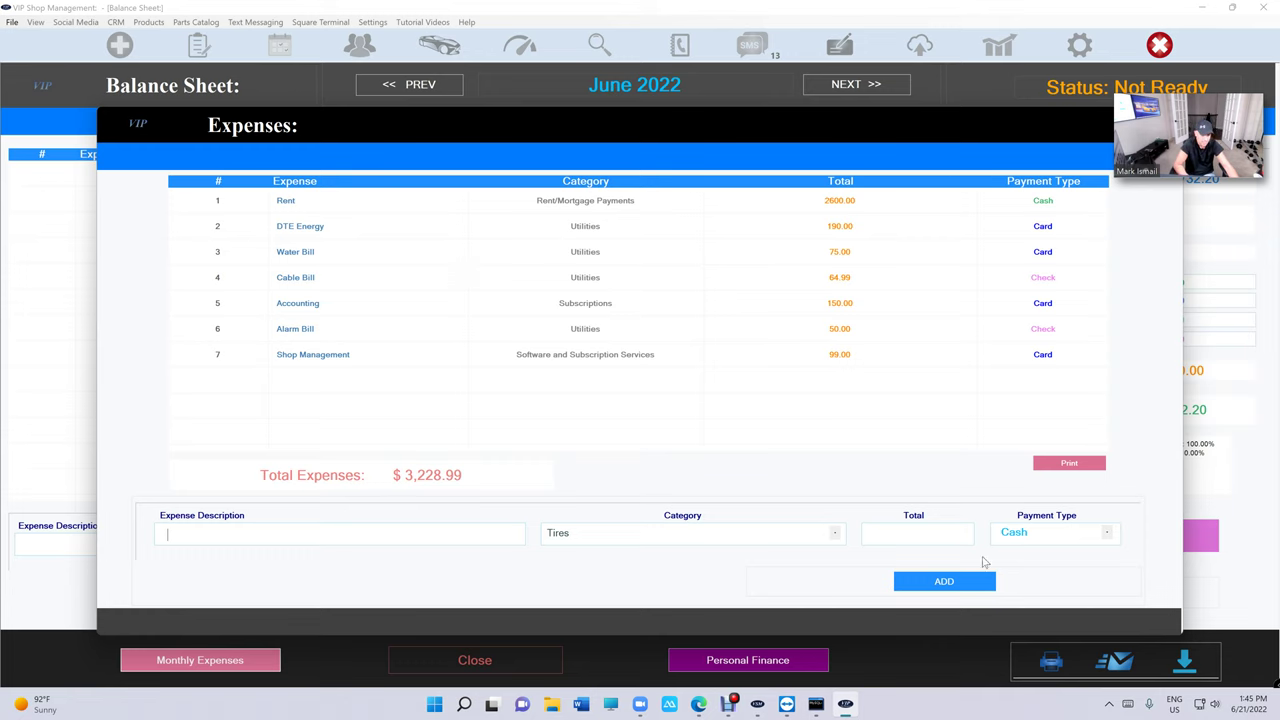
Close the monthly expenses list and auto-populate seven recurring expenses totalling $3,228.99.
{"action": "mouse_move", "coordinate": [1148, 155]}
{"action": "left_click", "coordinate": [1158, 124]}
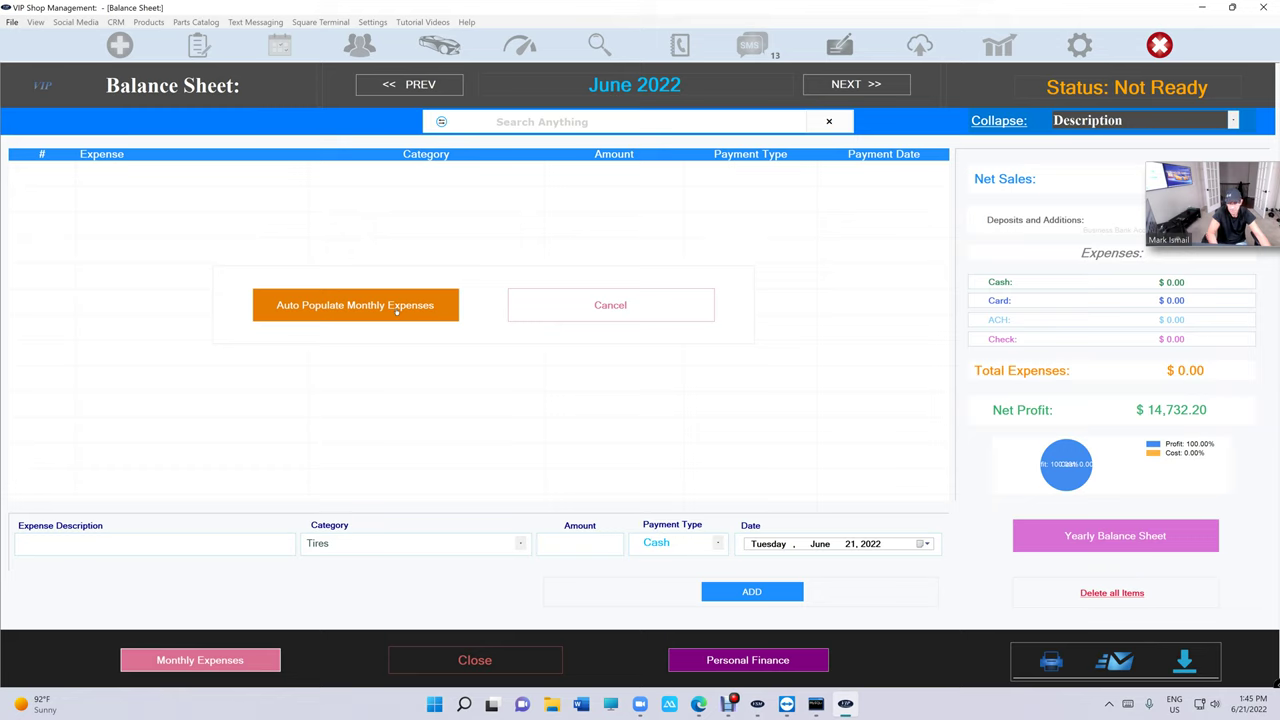
{"action": "key", "text": "Return"}
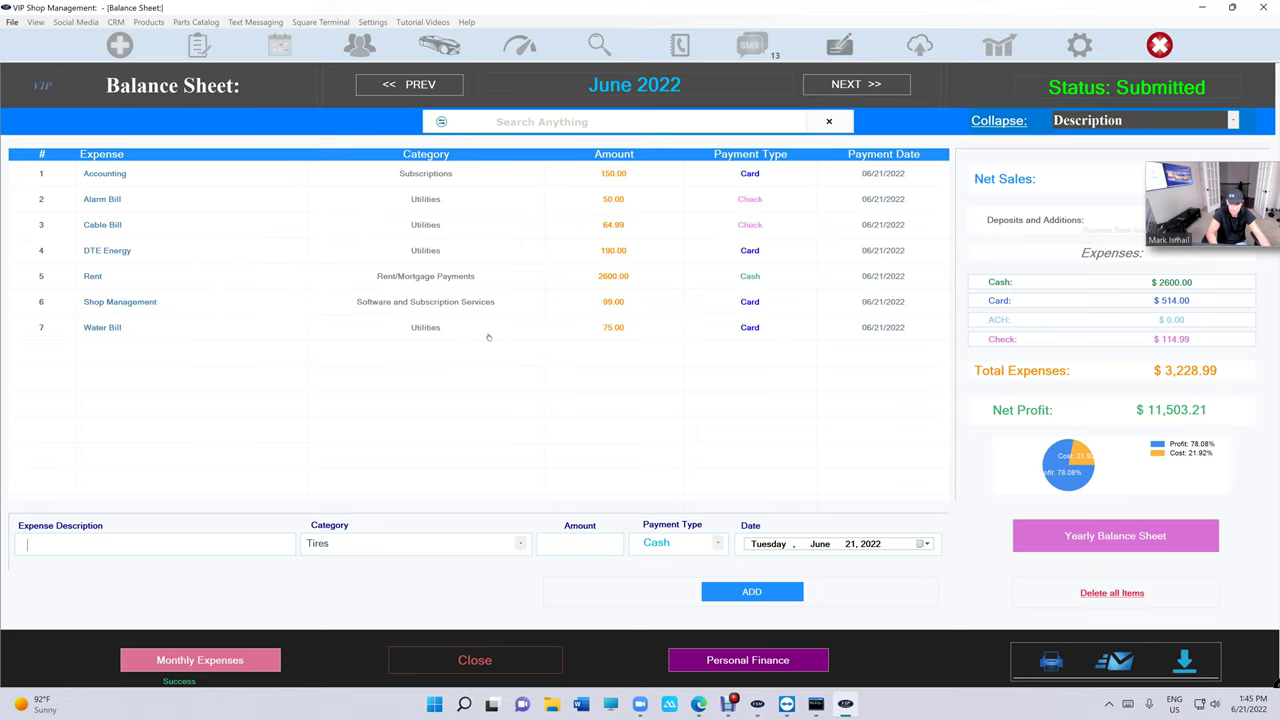
{"action": "left_click_drag", "start_coordinate": [1183, 170], "coordinate": [1186, 192]}
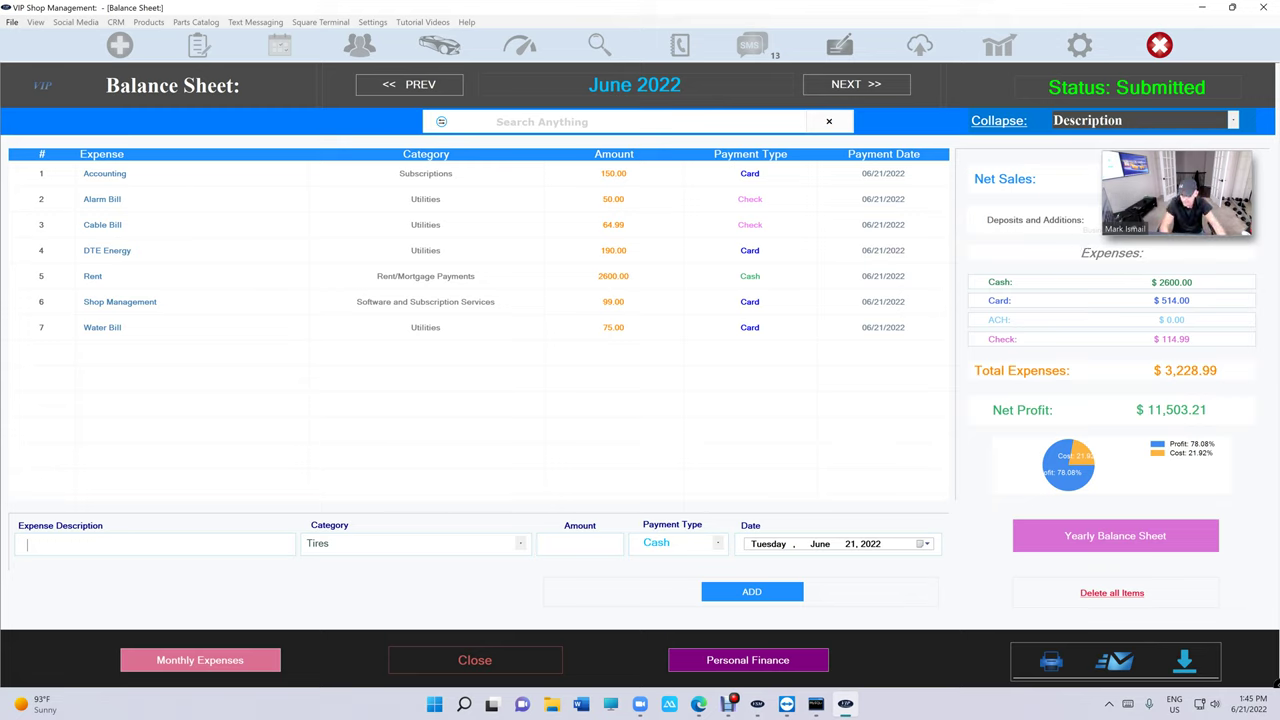
Enter AutoZone as the expense description with Parts as its category.
{"action": "type", "text": "b"}
{"action": "key", "text": "BackSpace"}
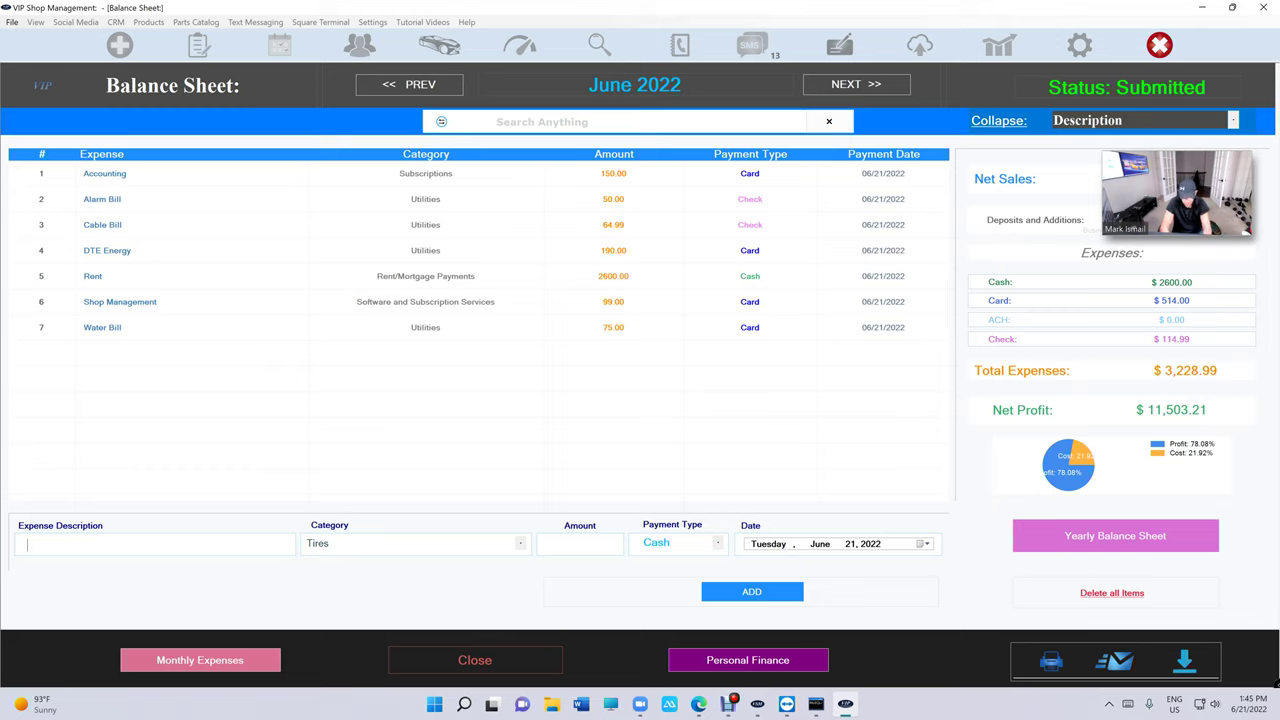
{"action": "type", "text": "b"}
{"action": "key", "text": "BackSpace"}
{"action": "type", "text": "au"}
{"action": "key", "text": "Down"}
{"action": "key", "text": "Return"}
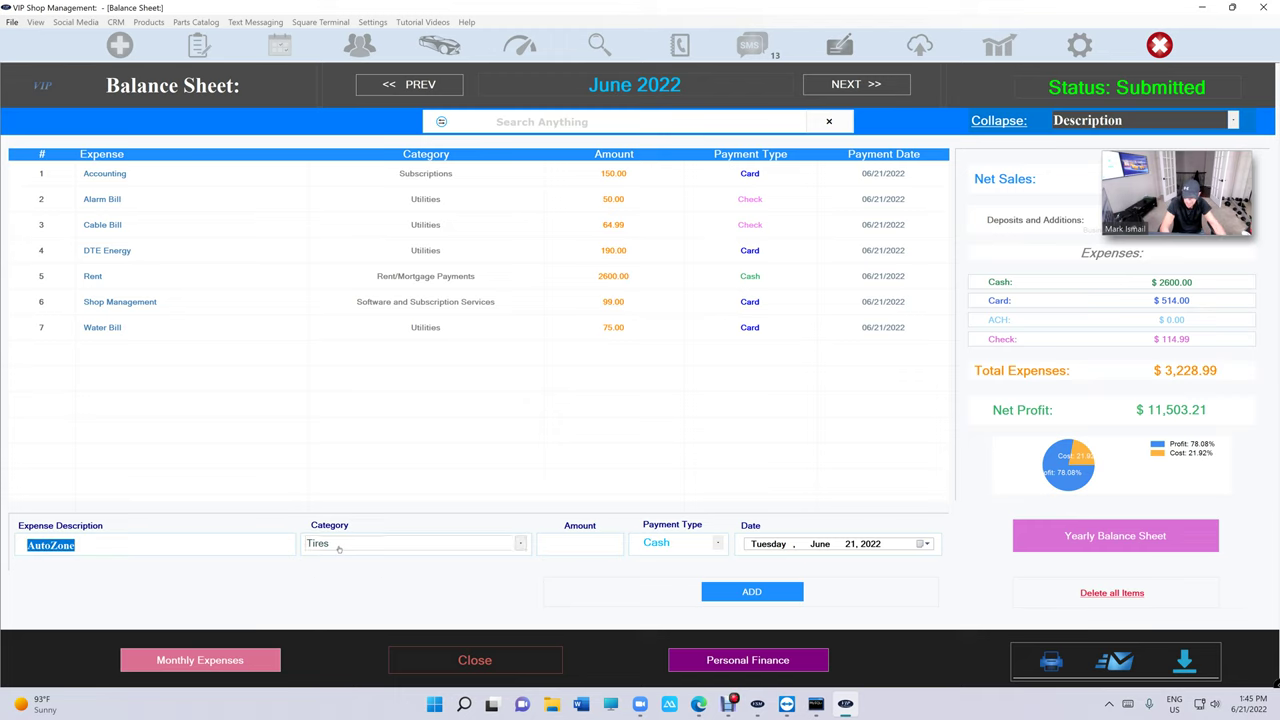
{"action": "left_click", "coordinate": [337, 543]}
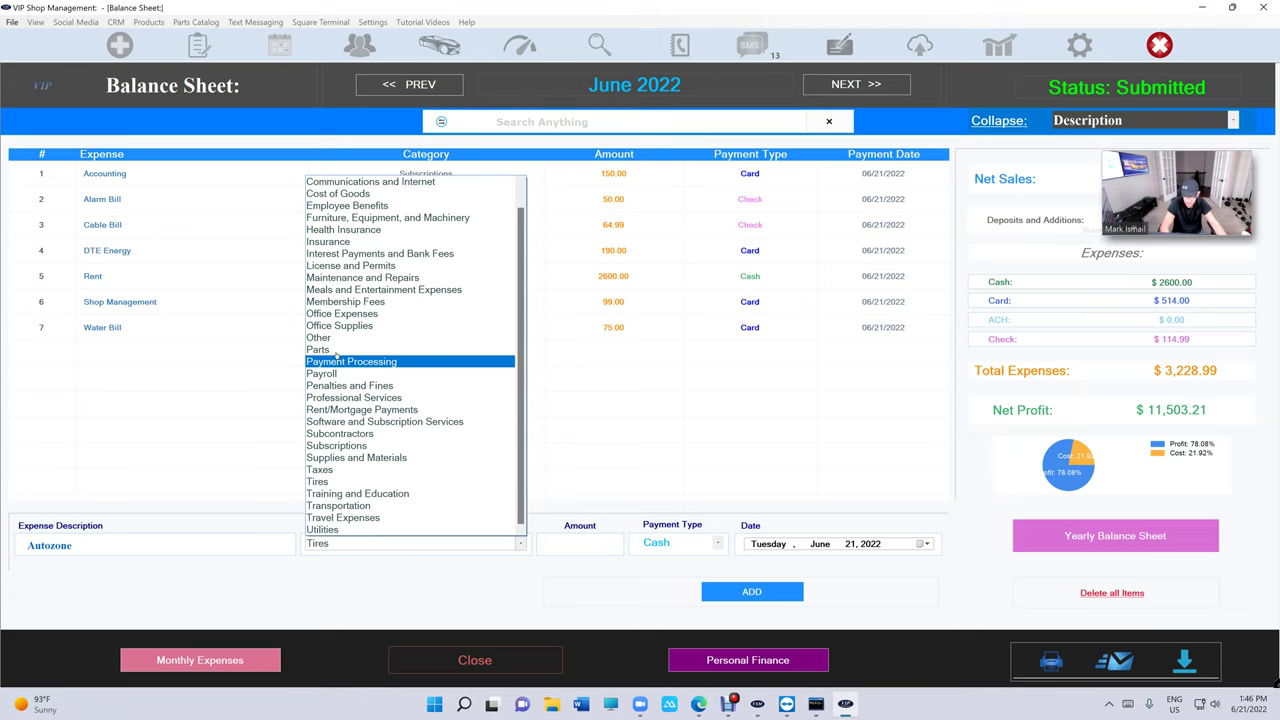
{"action": "left_click", "coordinate": [337, 350]}
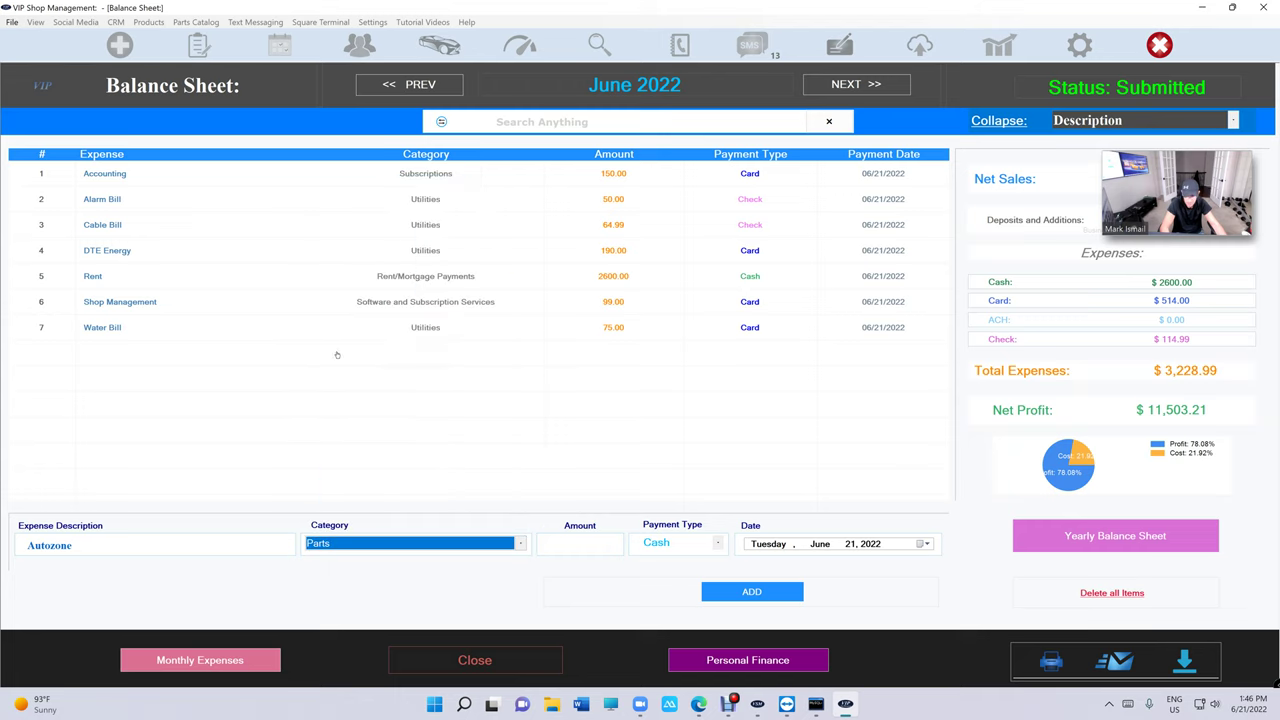
Enter amount 1025.00 with payment type Check and add the expense.
{"action": "key", "text": "Tab"}
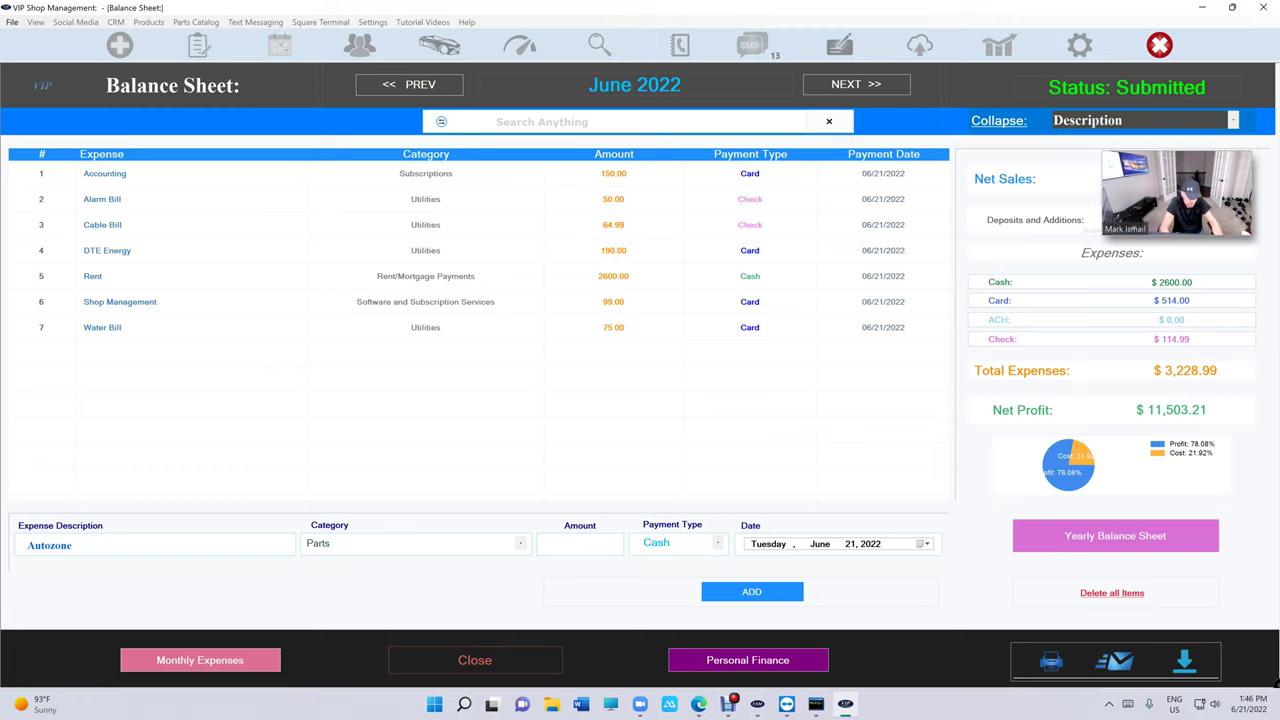
{"action": "type", "text": "025.00"}
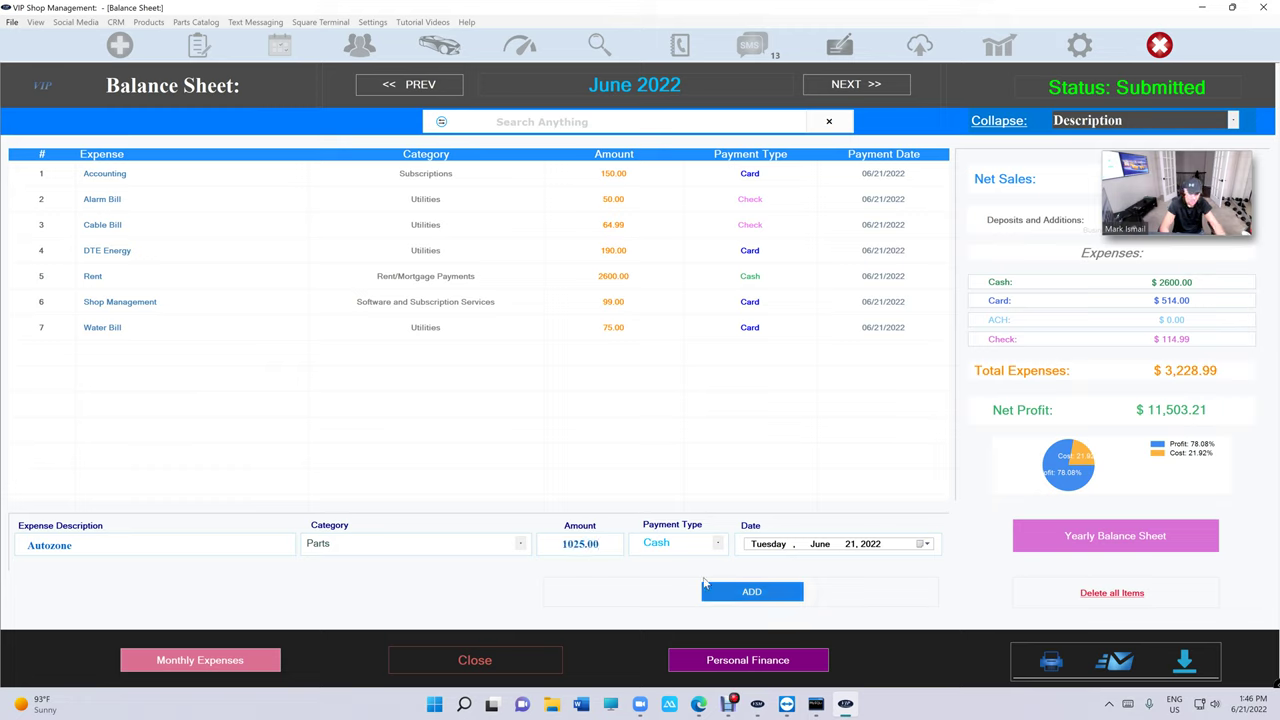
{"action": "left_click", "coordinate": [690, 543]}
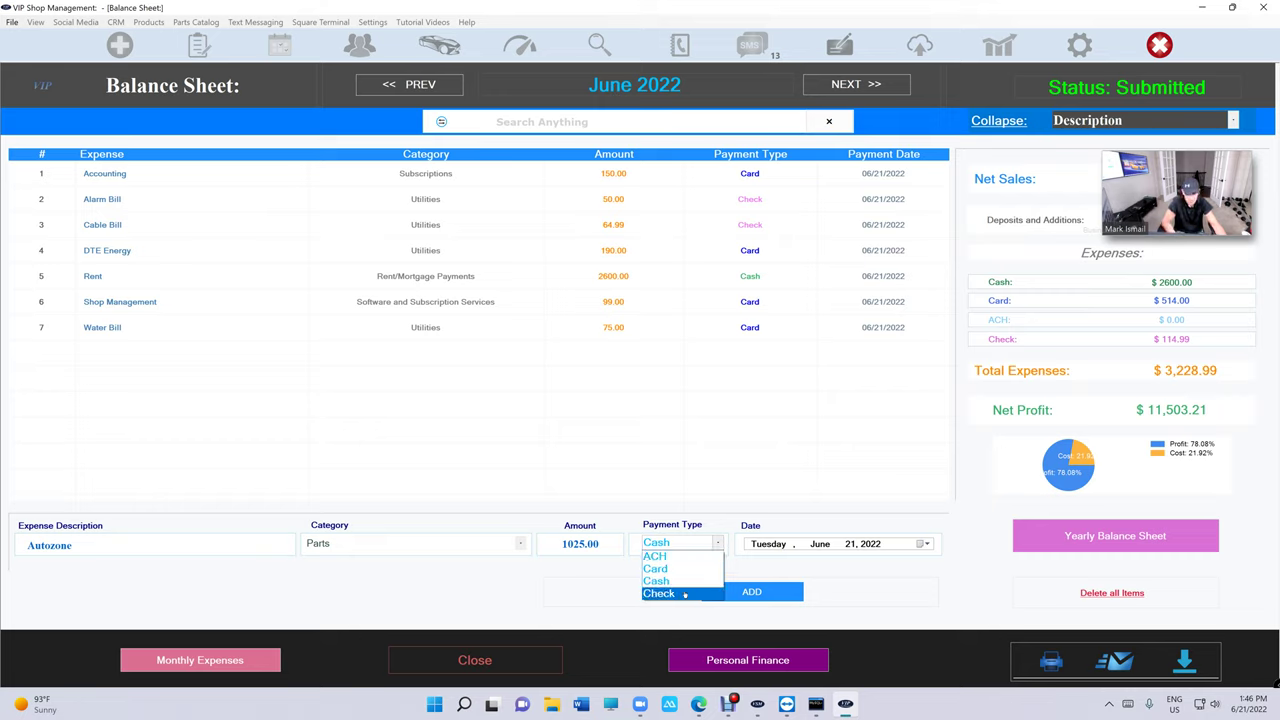
{"action": "left_click", "coordinate": [684, 594]}
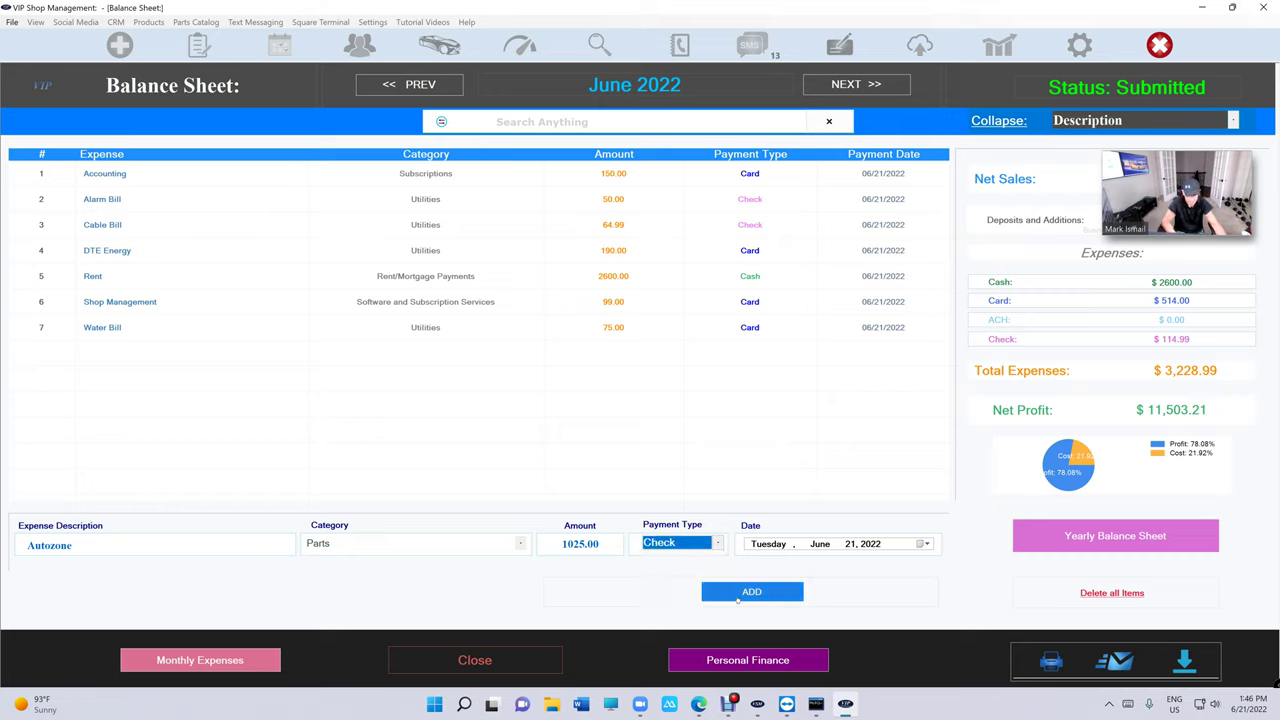
{"action": "left_click", "coordinate": [738, 593]}
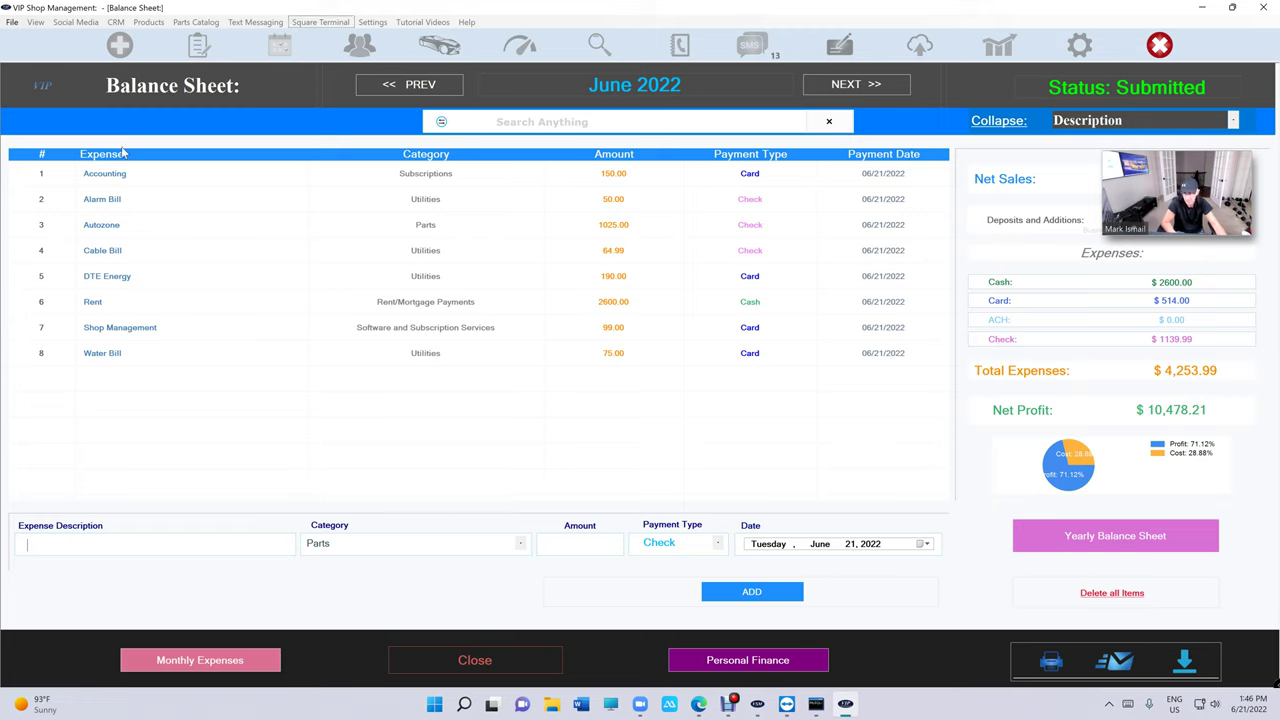
Sort the expense table by category, amount, name and payment type columns.
{"action": "left_click", "coordinate": [448, 158]}
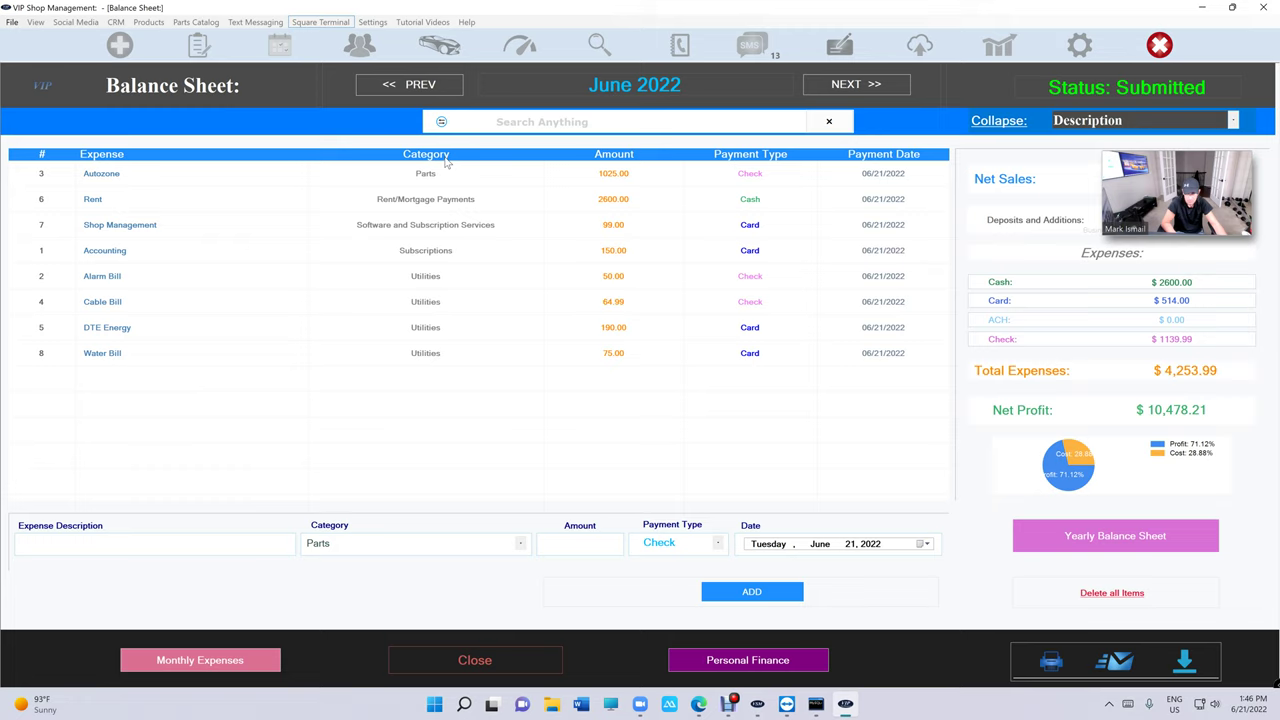
{"action": "left_click", "coordinate": [581, 157]}
{"action": "left_click", "coordinate": [105, 158]}
{"action": "left_click", "coordinate": [449, 159]}
{"action": "left_click", "coordinate": [607, 160]}
{"action": "left_click", "coordinate": [755, 160]}
{"action": "left_click", "coordinate": [611, 161]}
{"action": "left_click", "coordinate": [447, 158]}
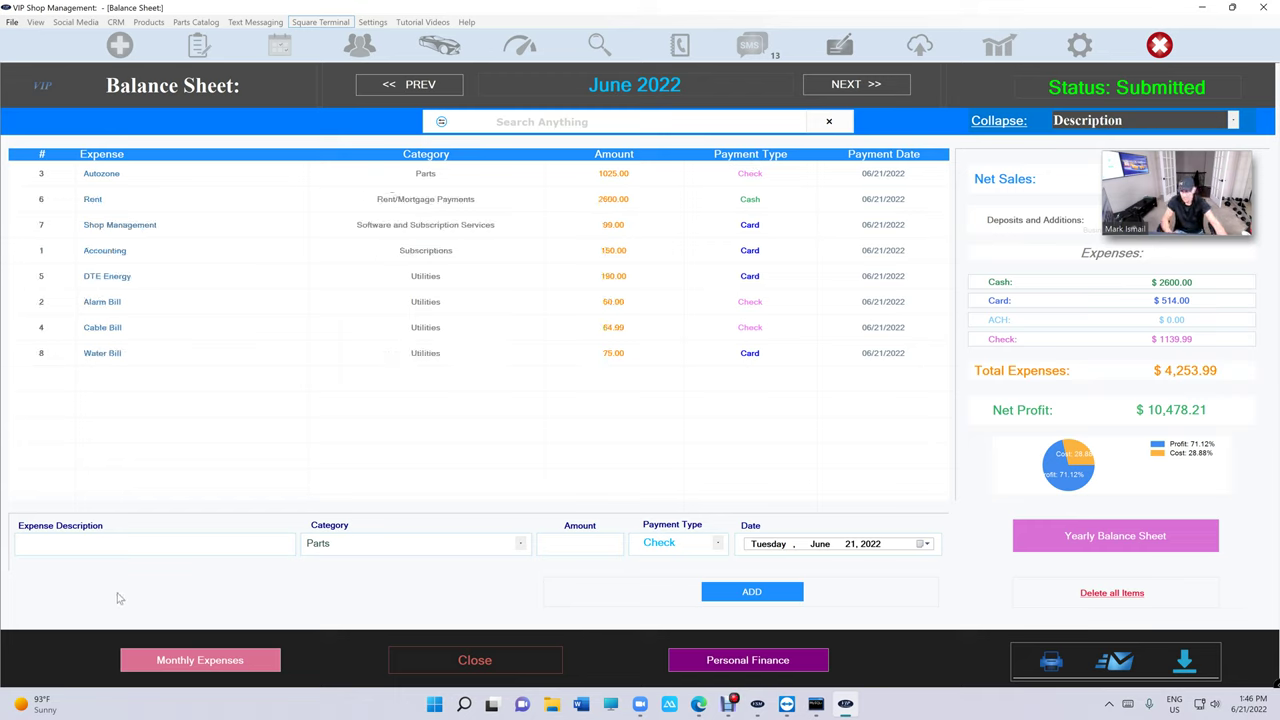
Add an Autozone Parts expense of 2025.00 dated June 24, 2022.
{"action": "left_click", "coordinate": [30, 544]}
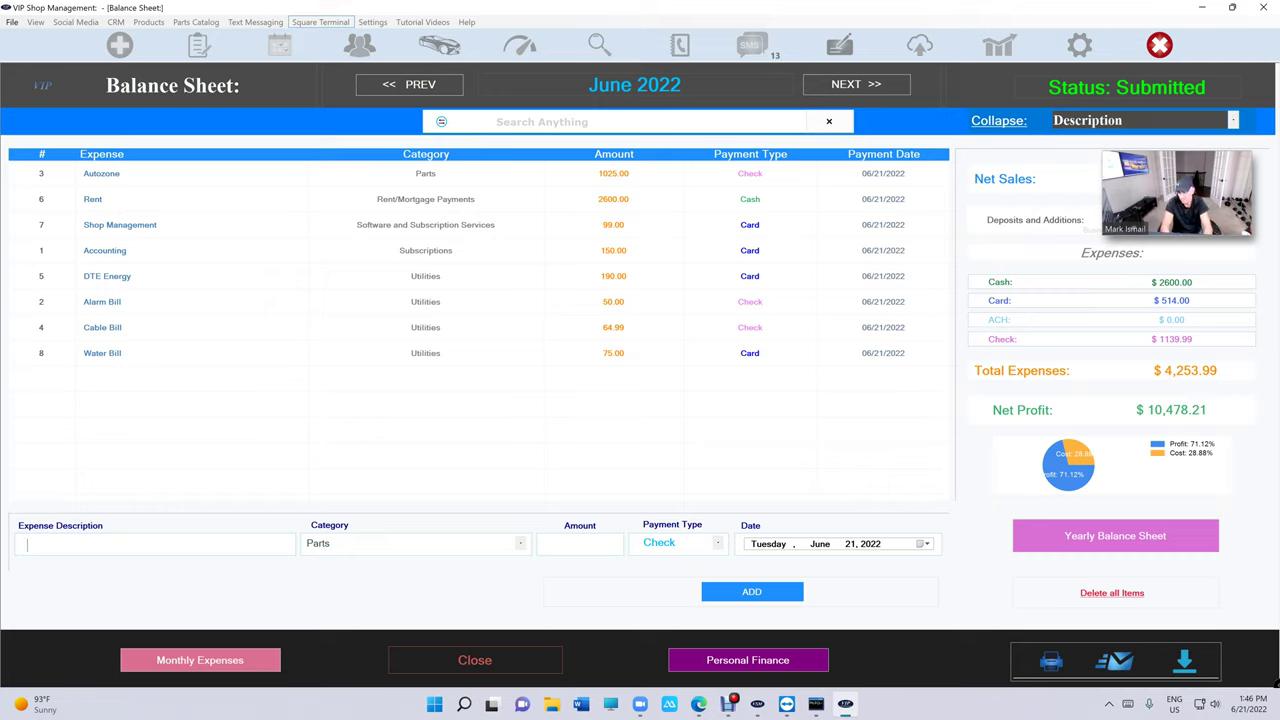
{"action": "type", "text": "auto"}
{"action": "key", "text": "Return"}
{"action": "key", "text": "Tab"}
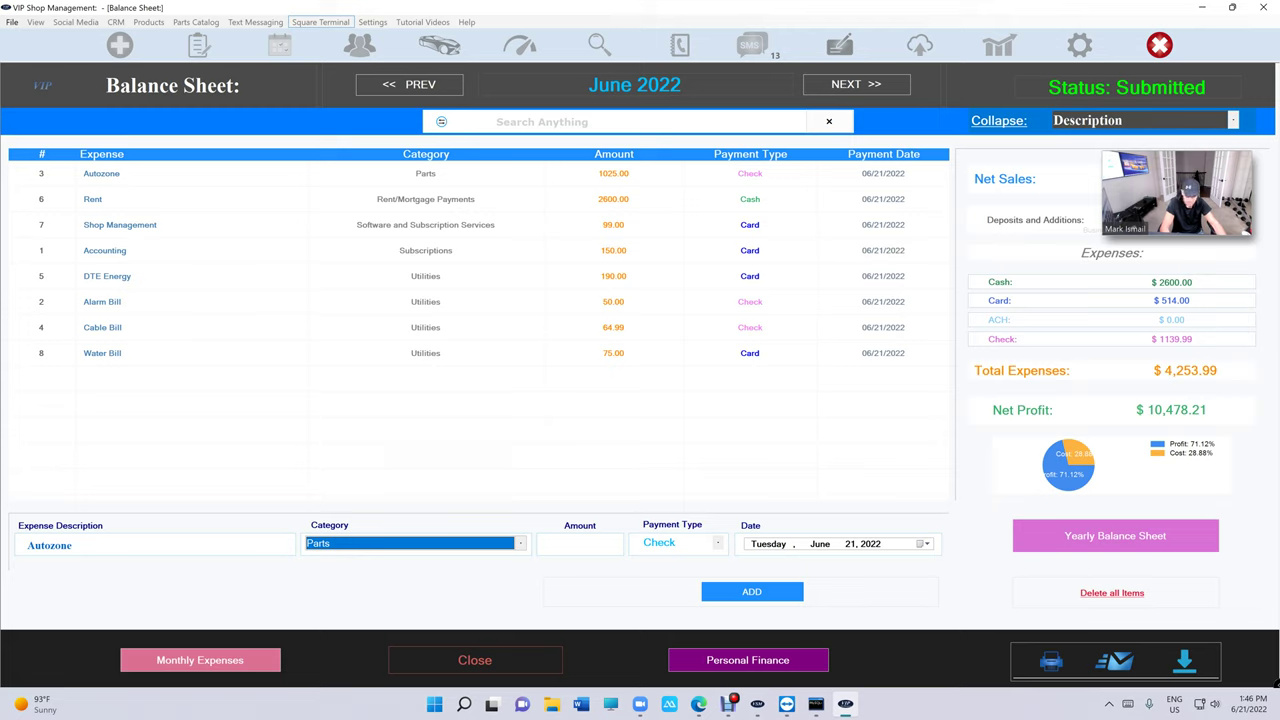
{"action": "key", "text": "Tab"}
{"action": "type", "text": "2025.00"}
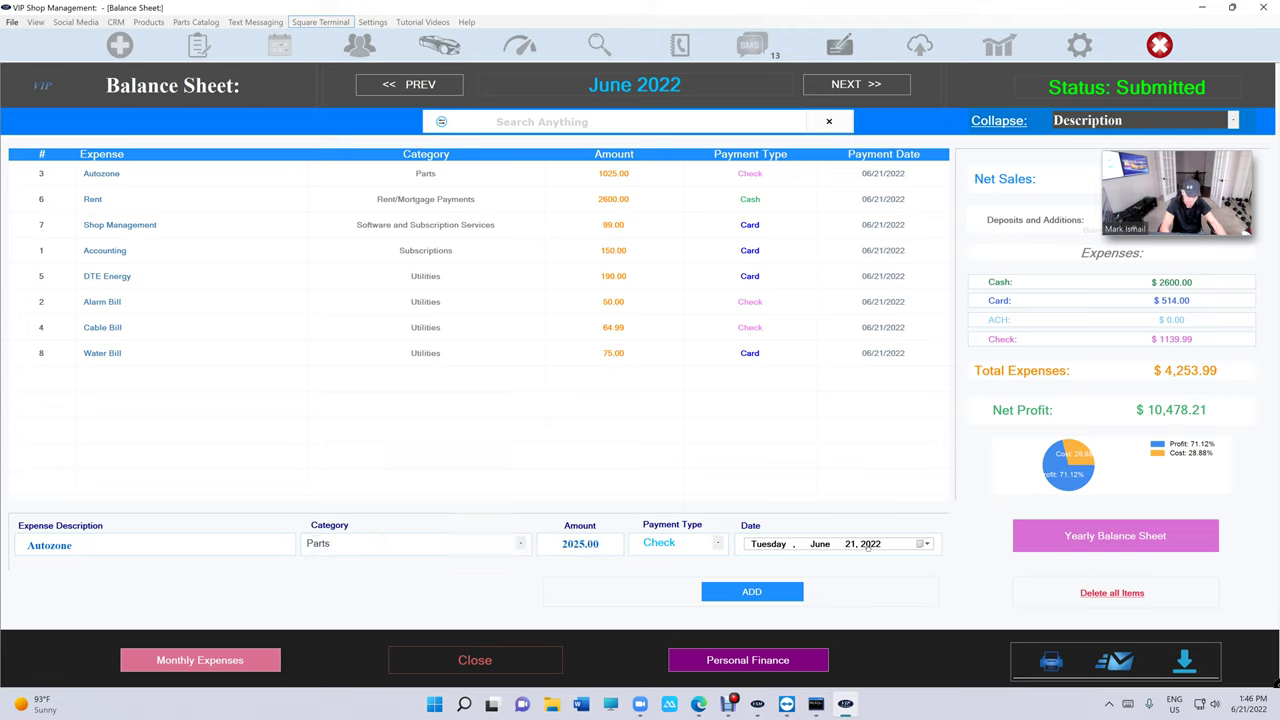
{"action": "left_click", "coordinate": [913, 546]}
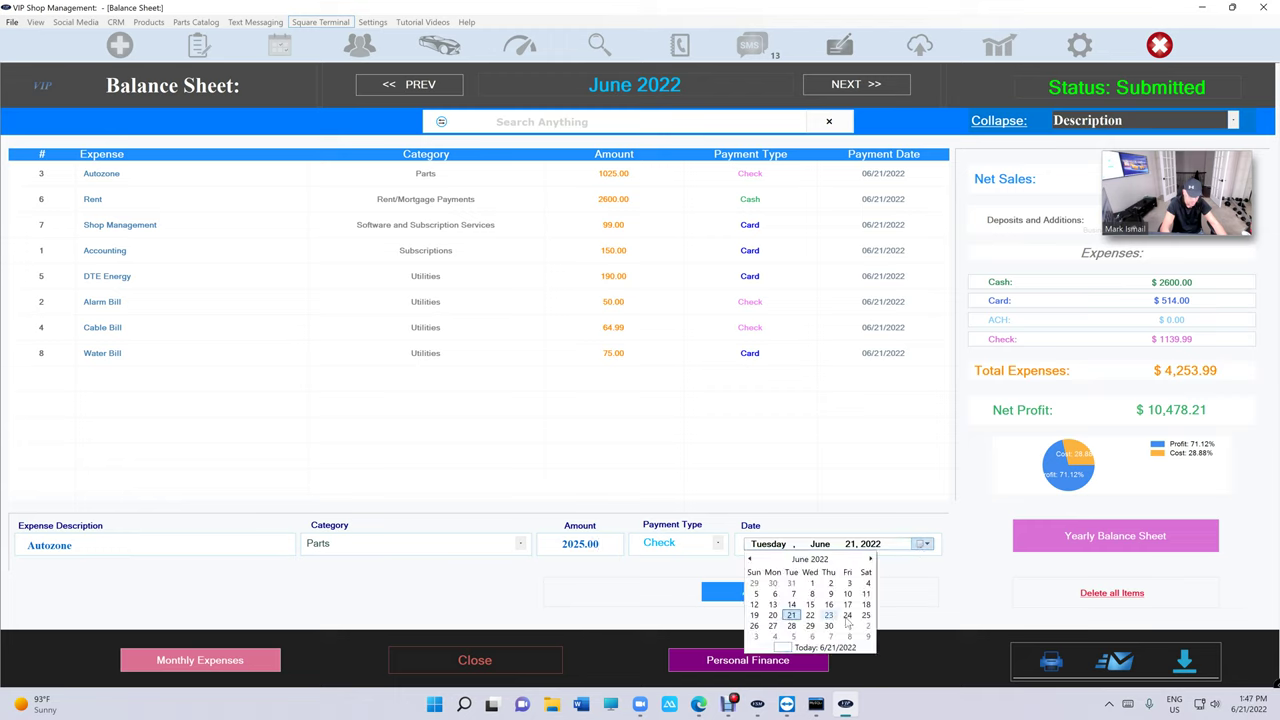
{"action": "left_click", "coordinate": [848, 615]}
{"action": "left_click", "coordinate": [752, 592]}
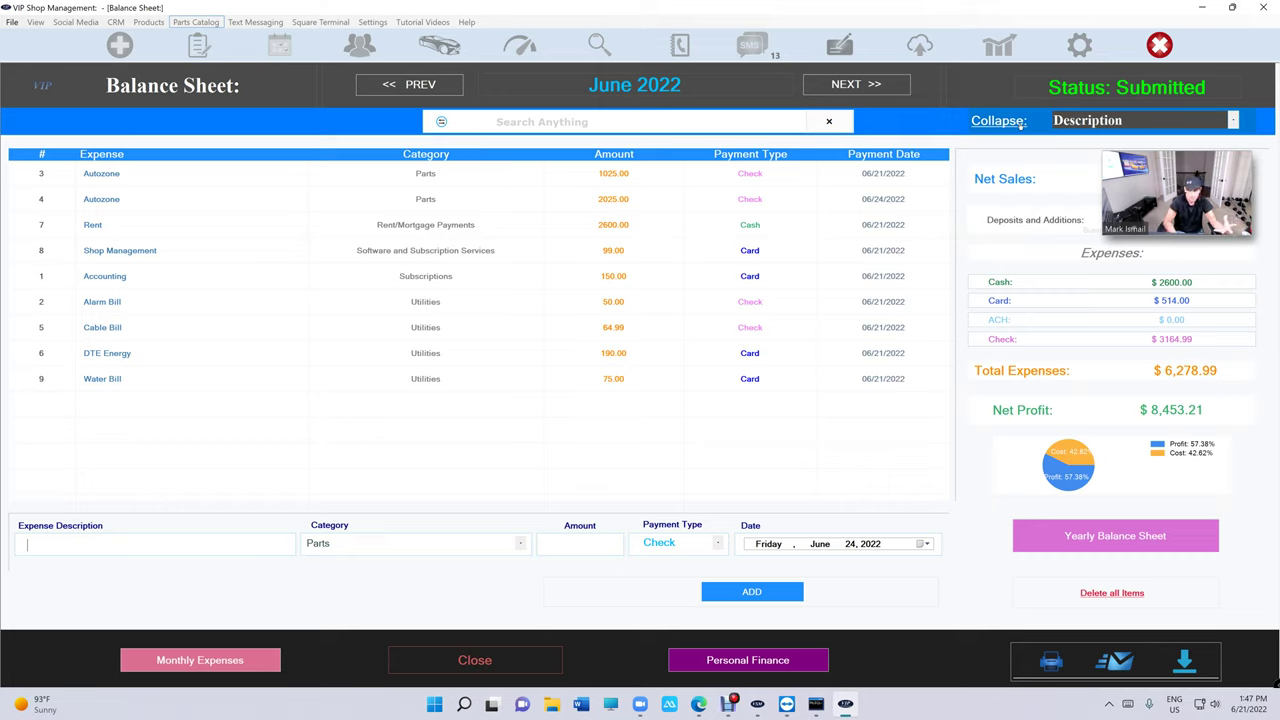
Filter expenses by 'auto' and print-preview the balance sheet at full-page zoom.
{"action": "left_click", "coordinate": [520, 122]}
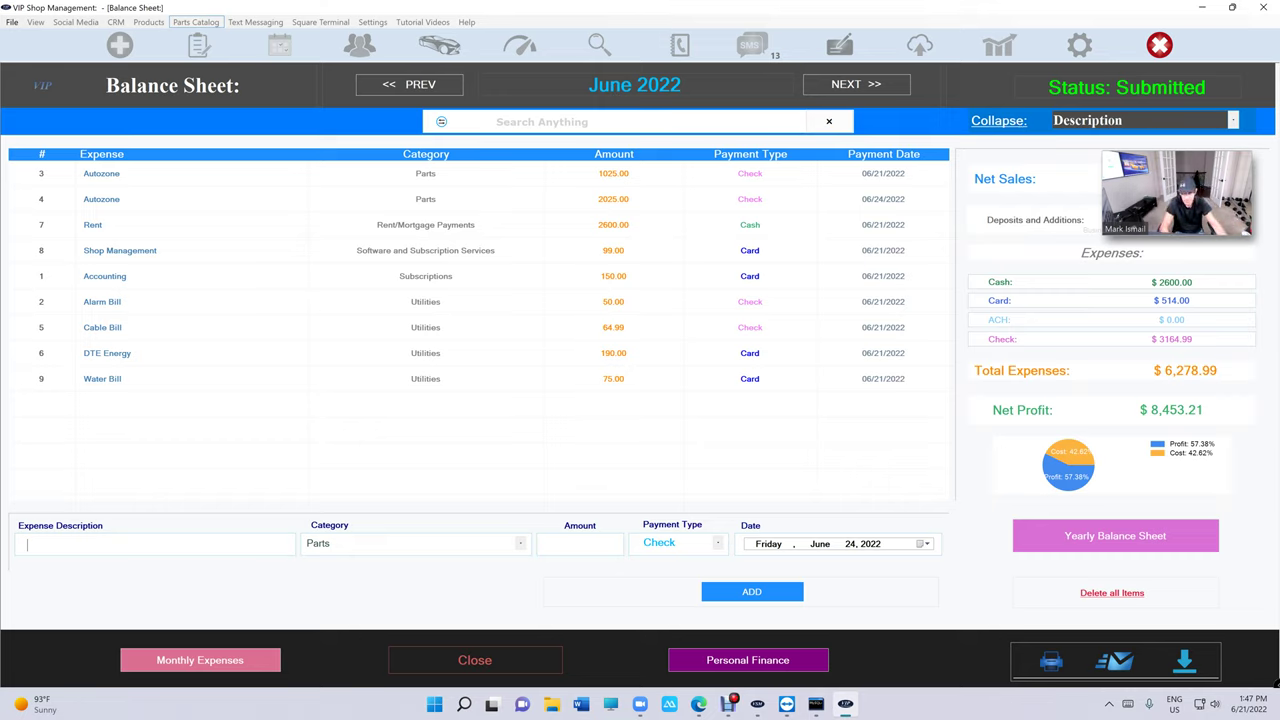
{"action": "type", "text": "auto"}
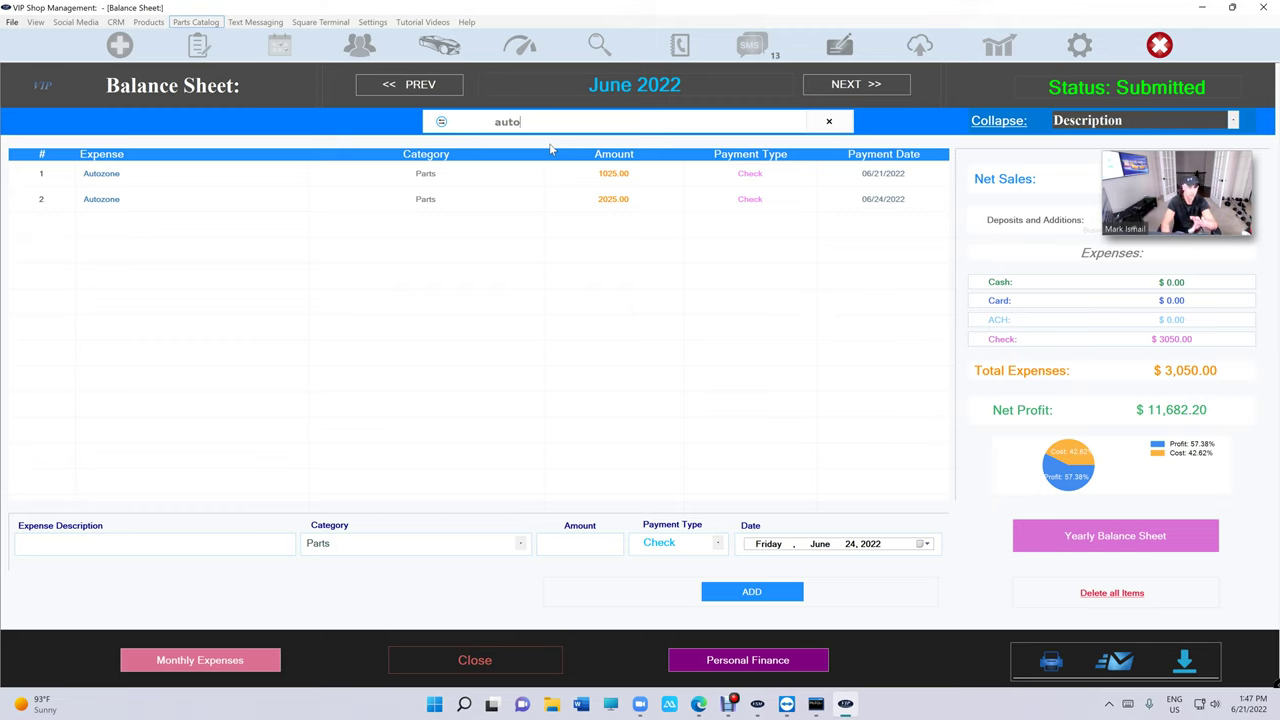
{"action": "left_click", "coordinate": [1050, 660]}
{"action": "left_click", "coordinate": [391, 418]}
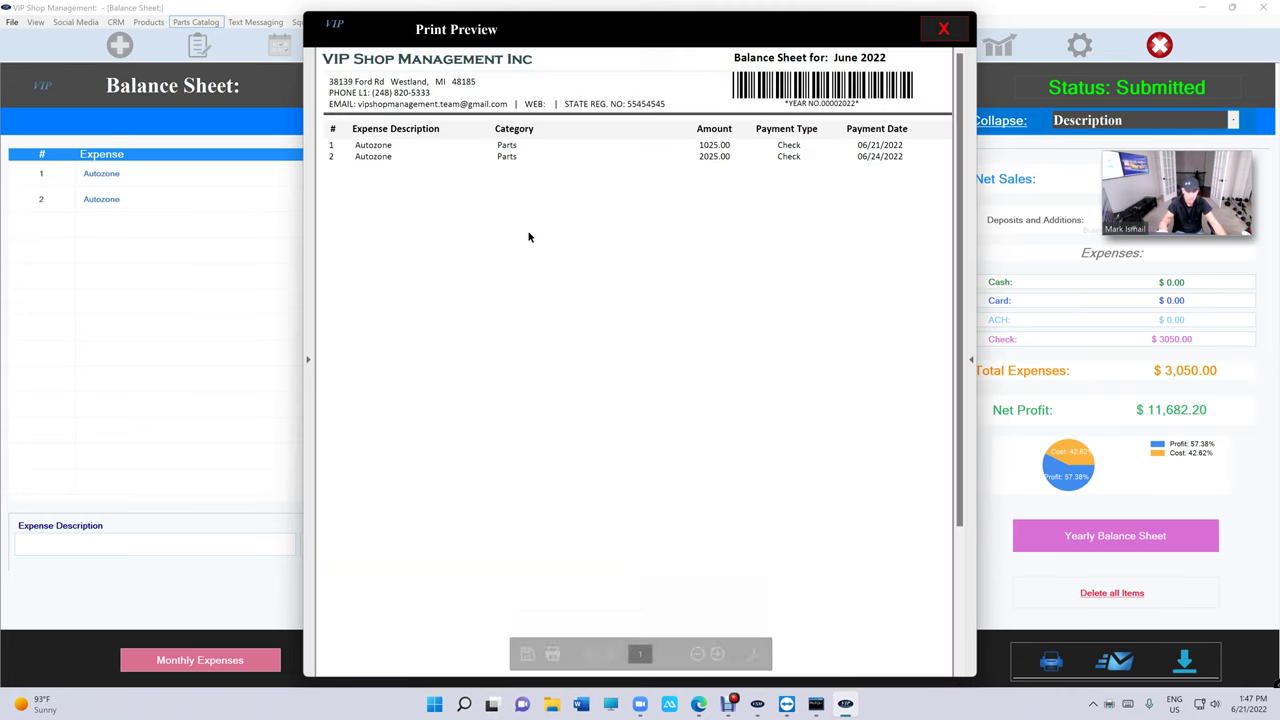
{"action": "scroll", "coordinate": [529, 237], "scroll_direction": "down", "scroll_amount": 5}
{"action": "left_click", "coordinate": [697, 653]}
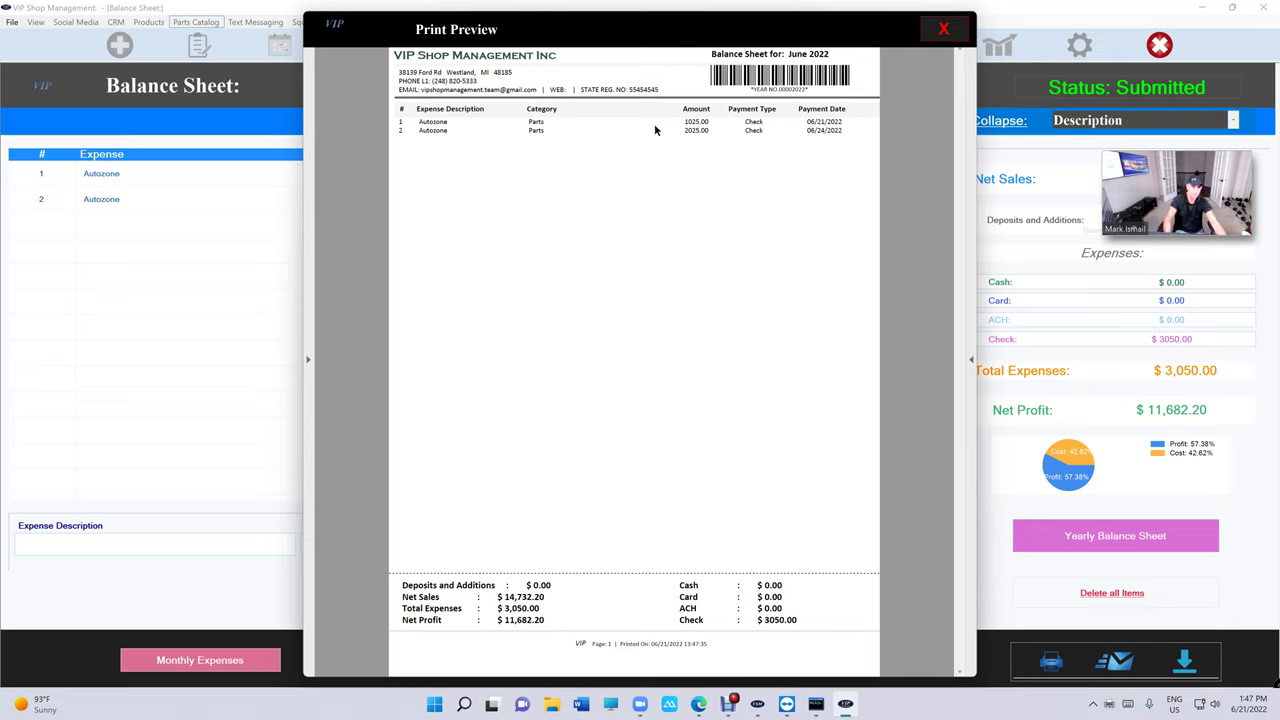
Close the preview and clear the 'auto' search to list all June expenses.
{"action": "left_click", "coordinate": [943, 28]}
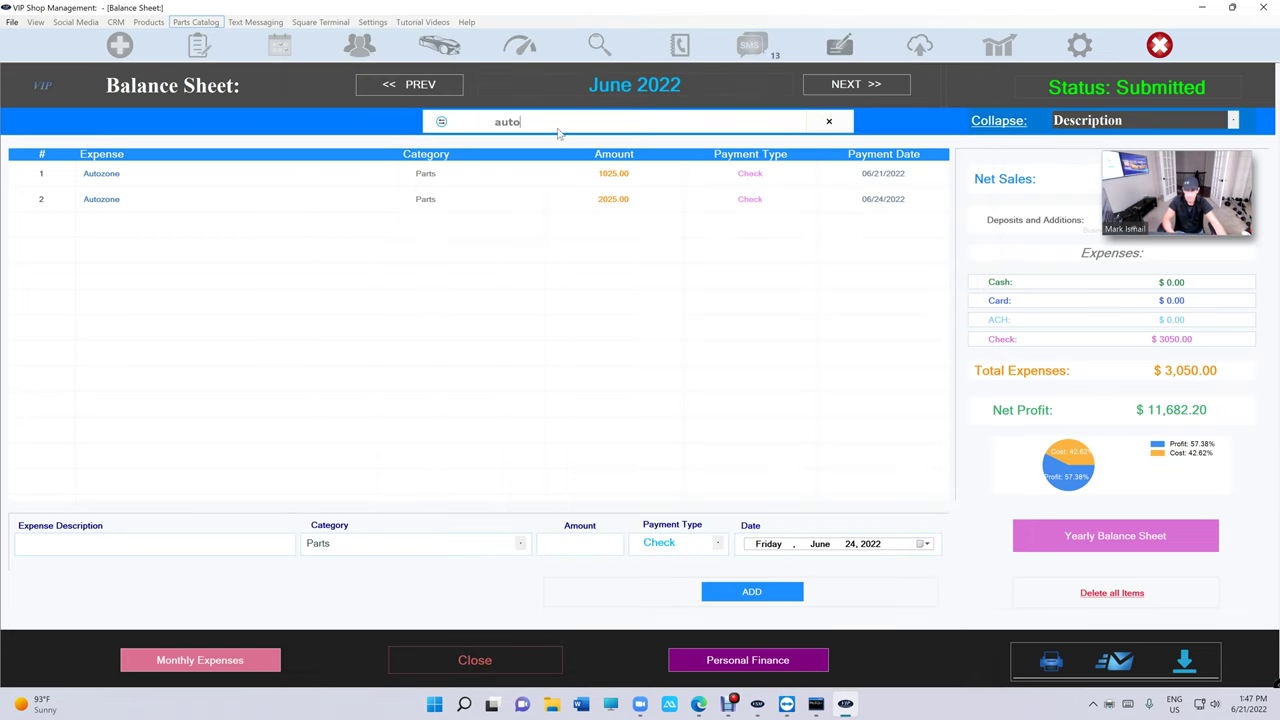
{"action": "key", "text": "ctrl+a"}
{"action": "key", "text": "BackSpace"}
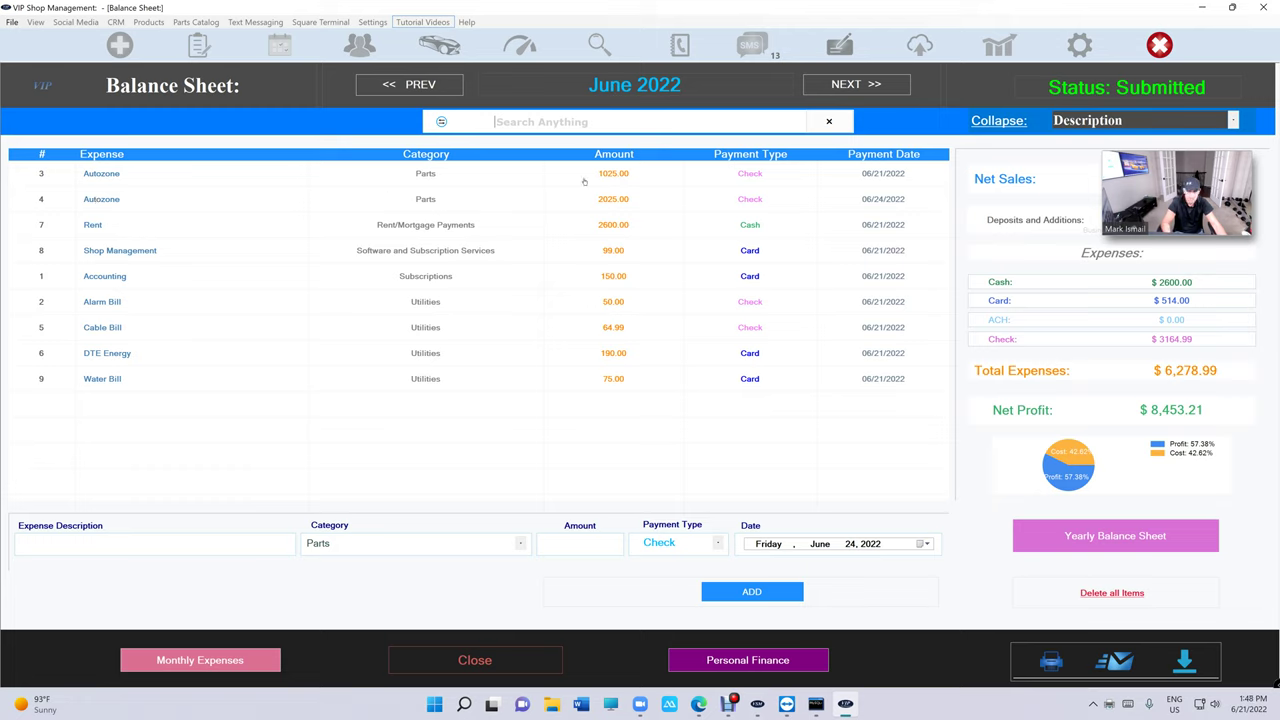
Toggle Collapse/Expand, ending collapsed so Autozone merges into one 3050.00 row.
{"action": "left_click", "coordinate": [995, 121]}
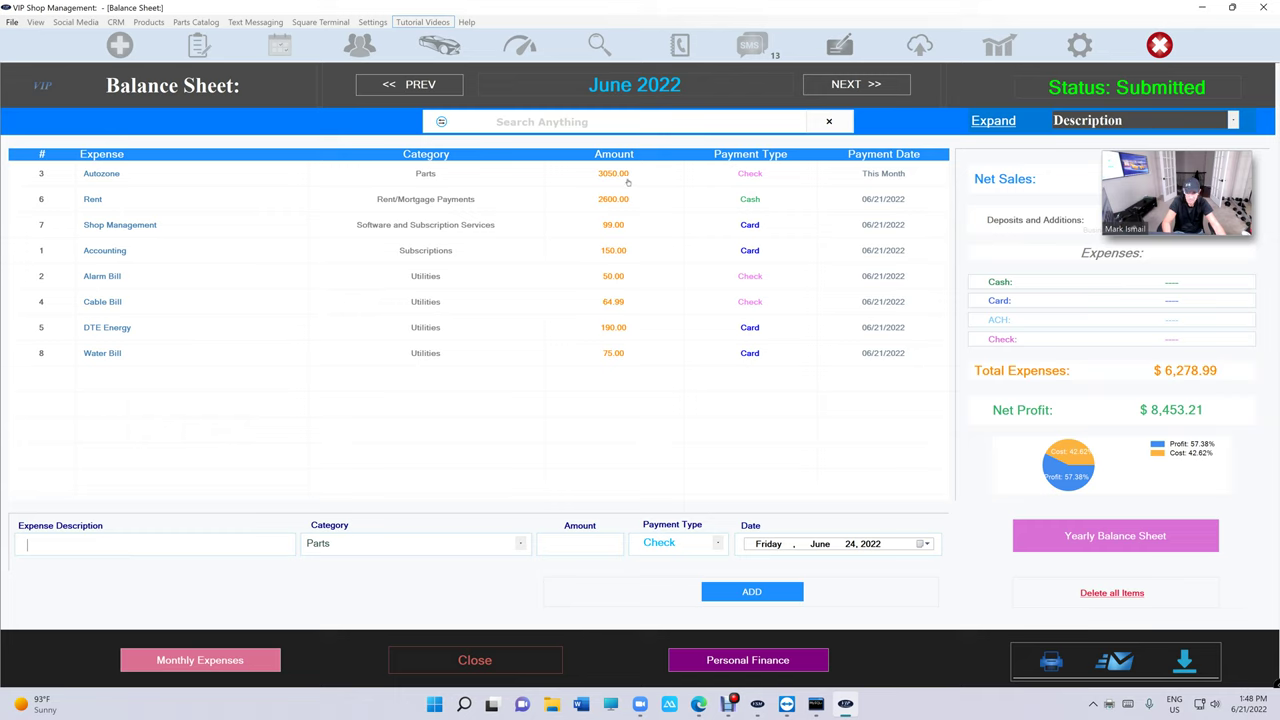
{"action": "left_click", "coordinate": [993, 121]}
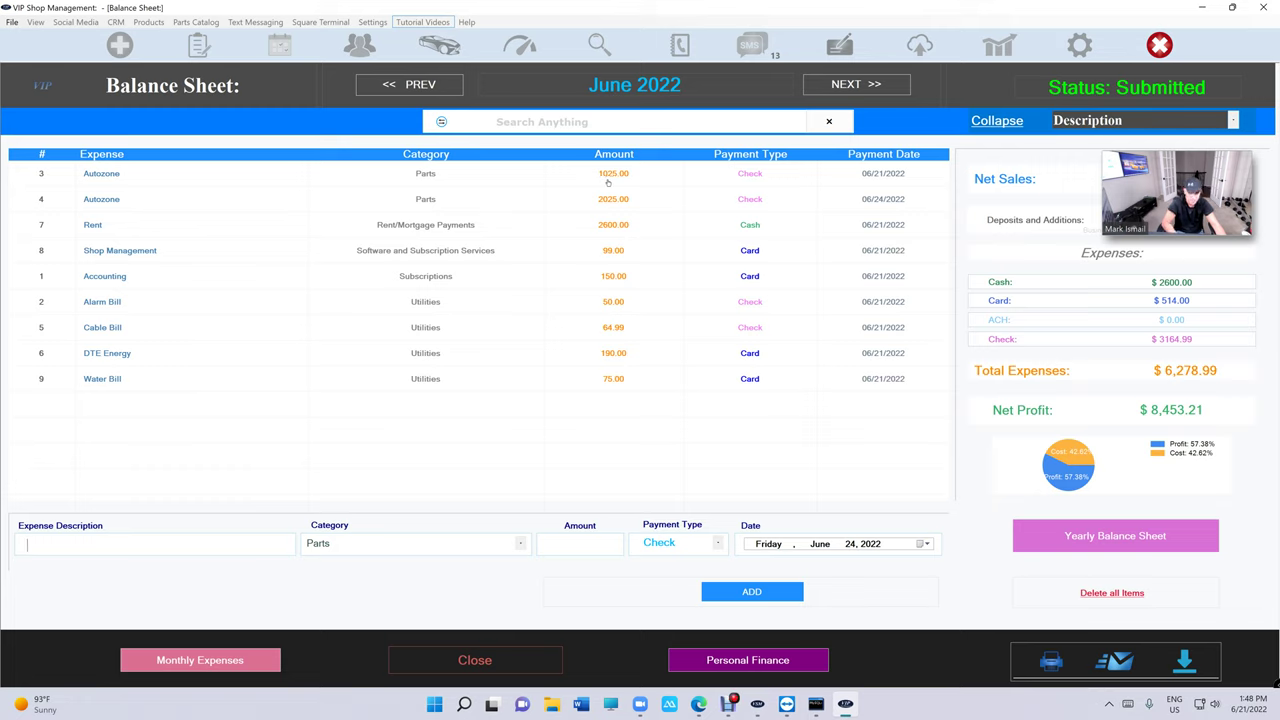
{"action": "left_click", "coordinate": [994, 121]}
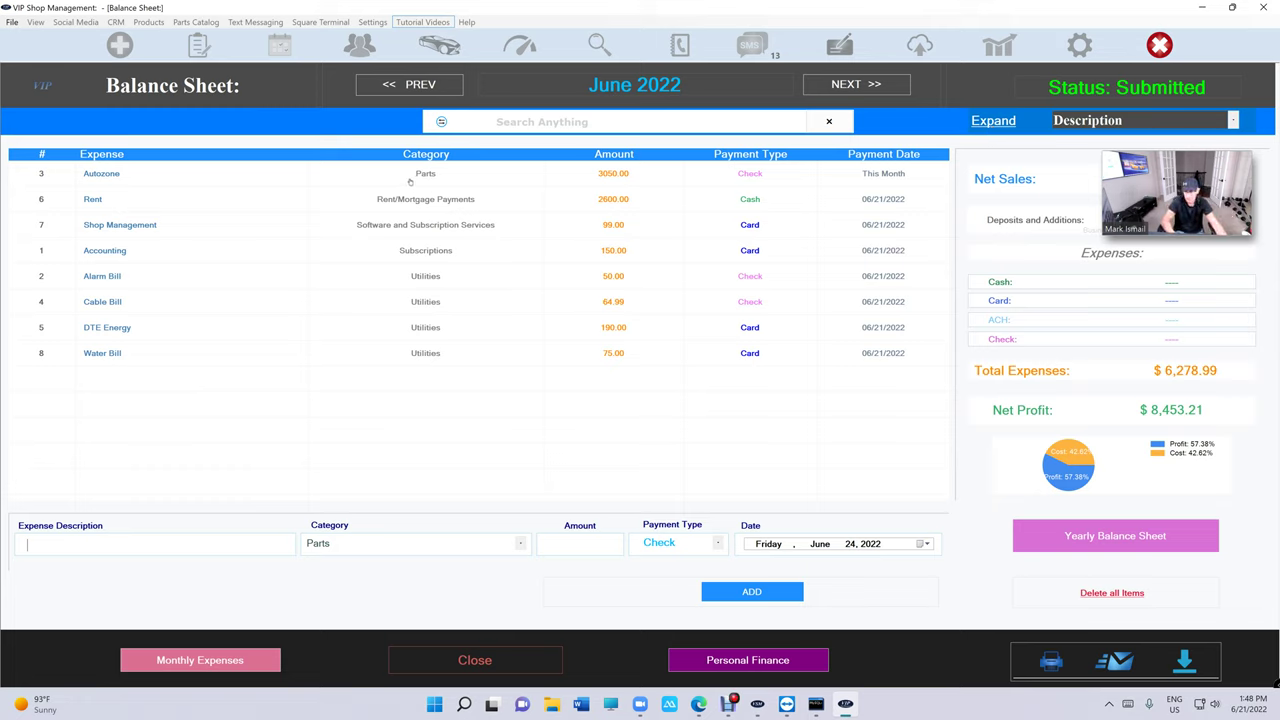
Print-preview the grouped June 2022 balance sheet at full-page zoom, then close it.
{"action": "left_click", "coordinate": [1050, 660]}
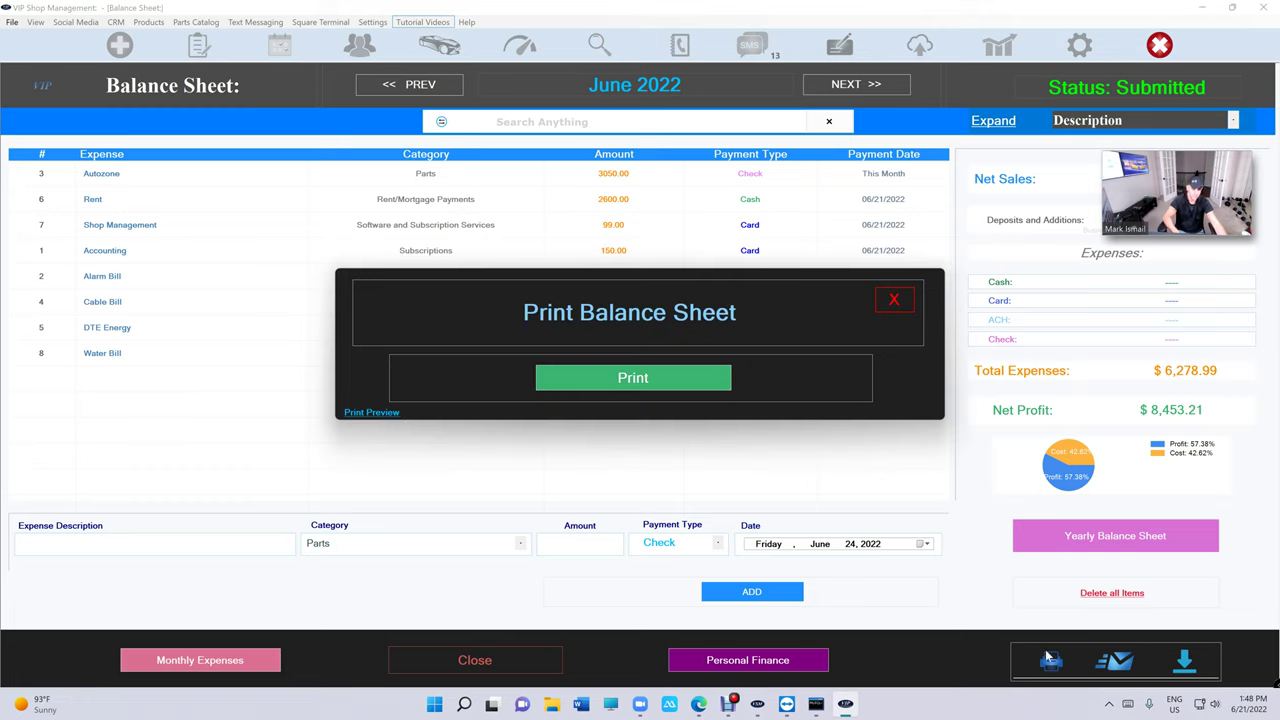
{"action": "left_click", "coordinate": [389, 413]}
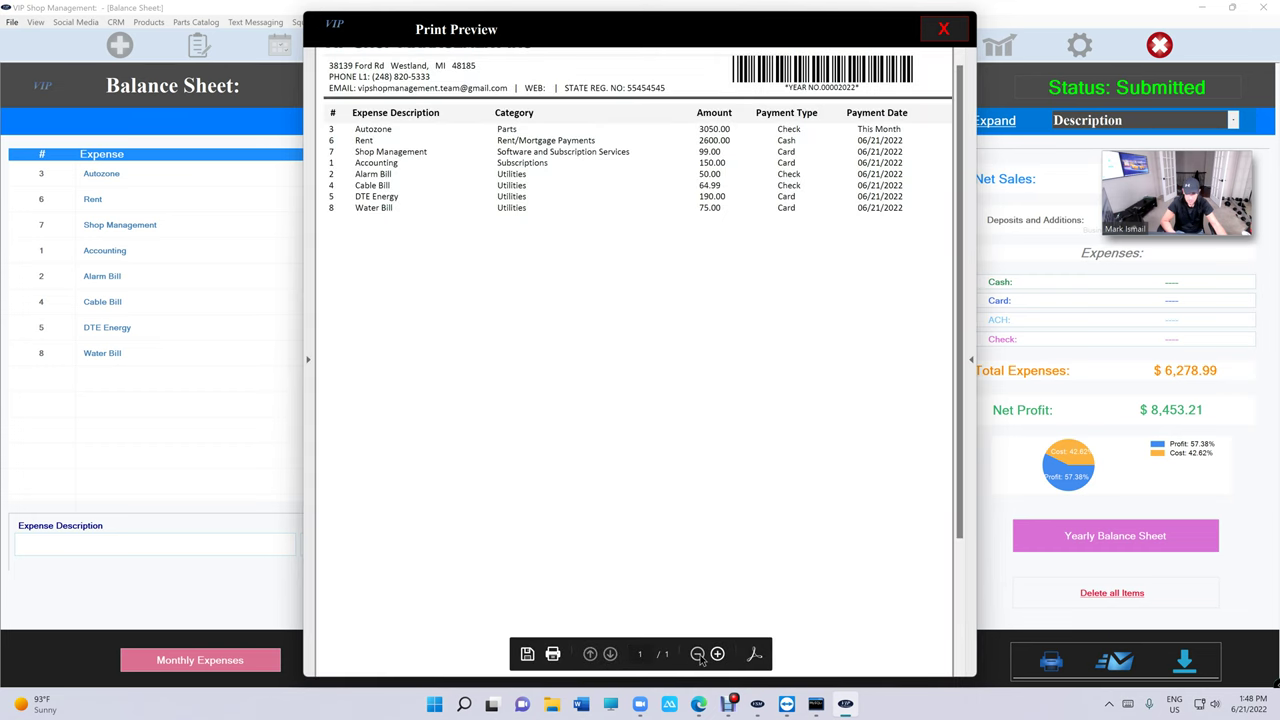
{"action": "left_click", "coordinate": [697, 653]}
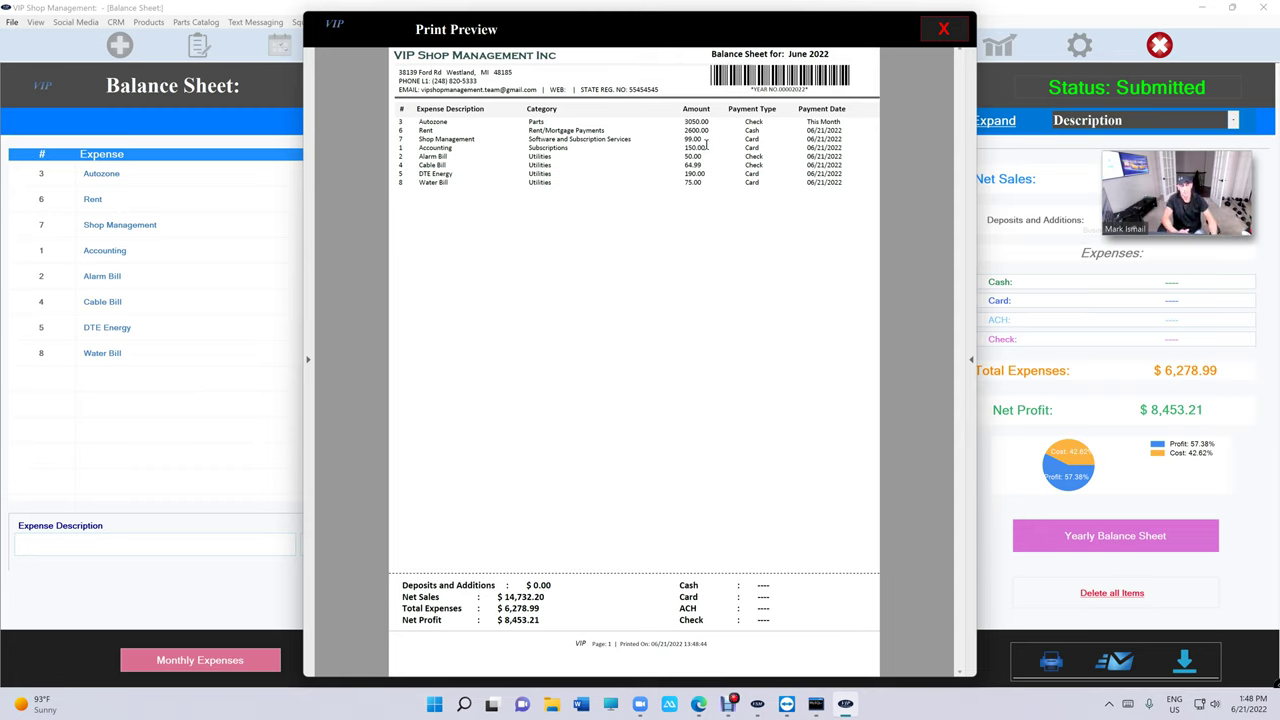
{"action": "left_click", "coordinate": [941, 30]}
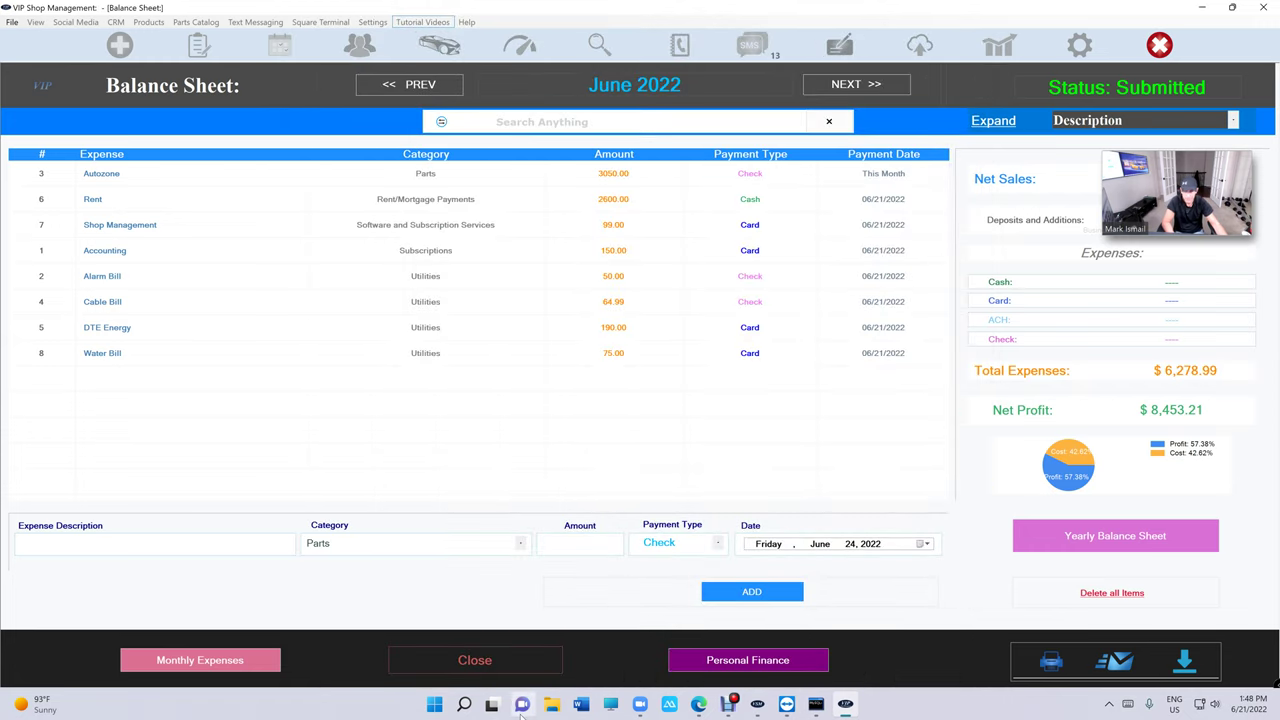
Expand the grouped rows into individual entries and go back to May 2022.
{"action": "left_click", "coordinate": [1010, 123]}
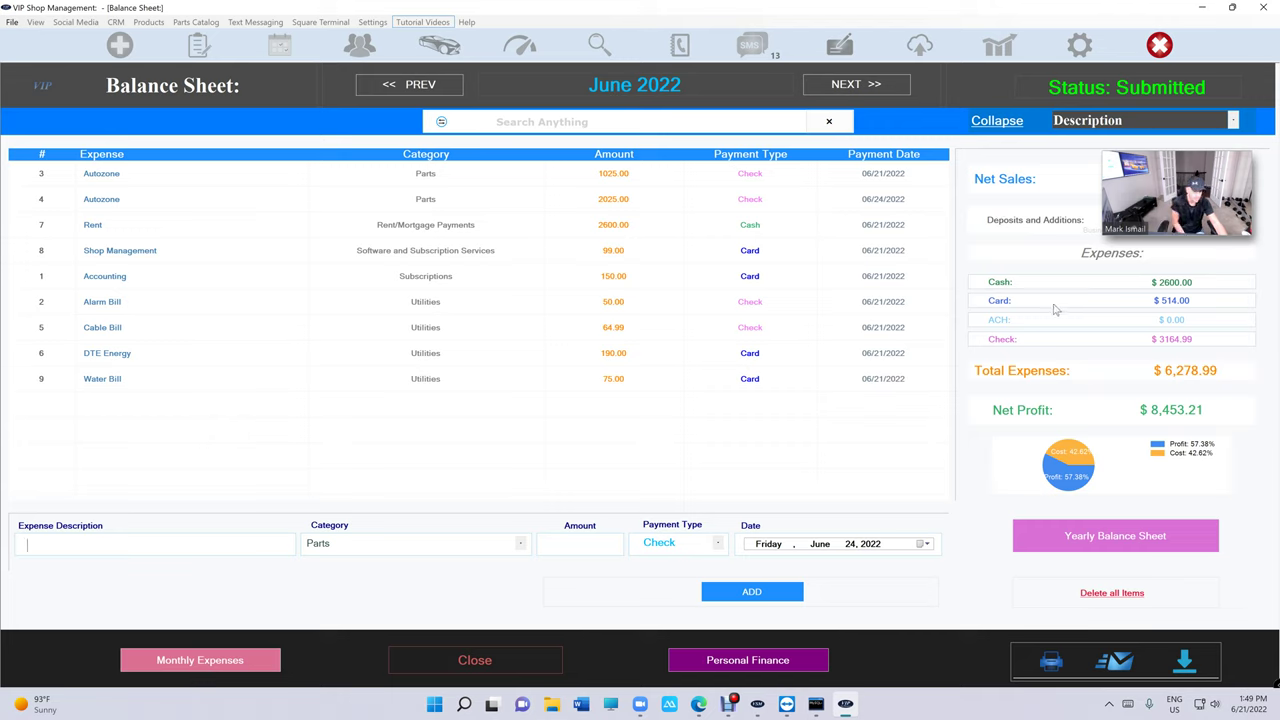
{"action": "left_click_drag", "start_coordinate": [1166, 180], "coordinate": [687, 47]}
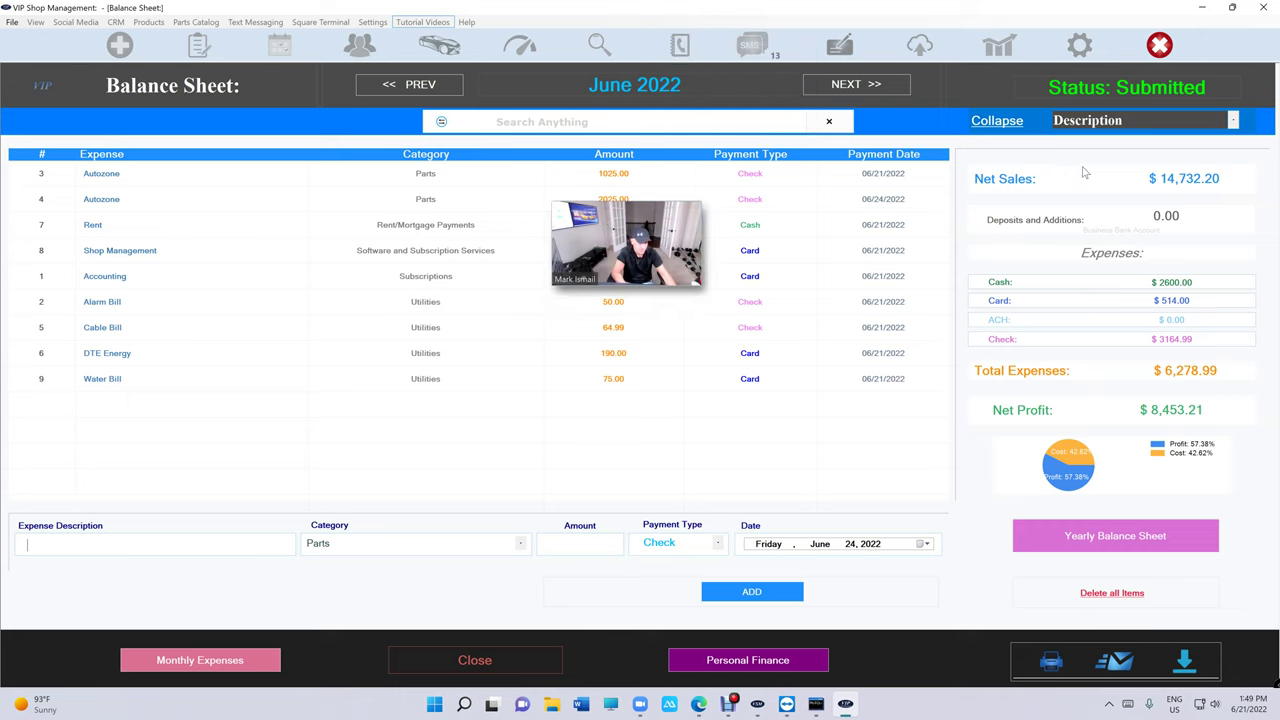
{"action": "left_click", "coordinate": [409, 84]}
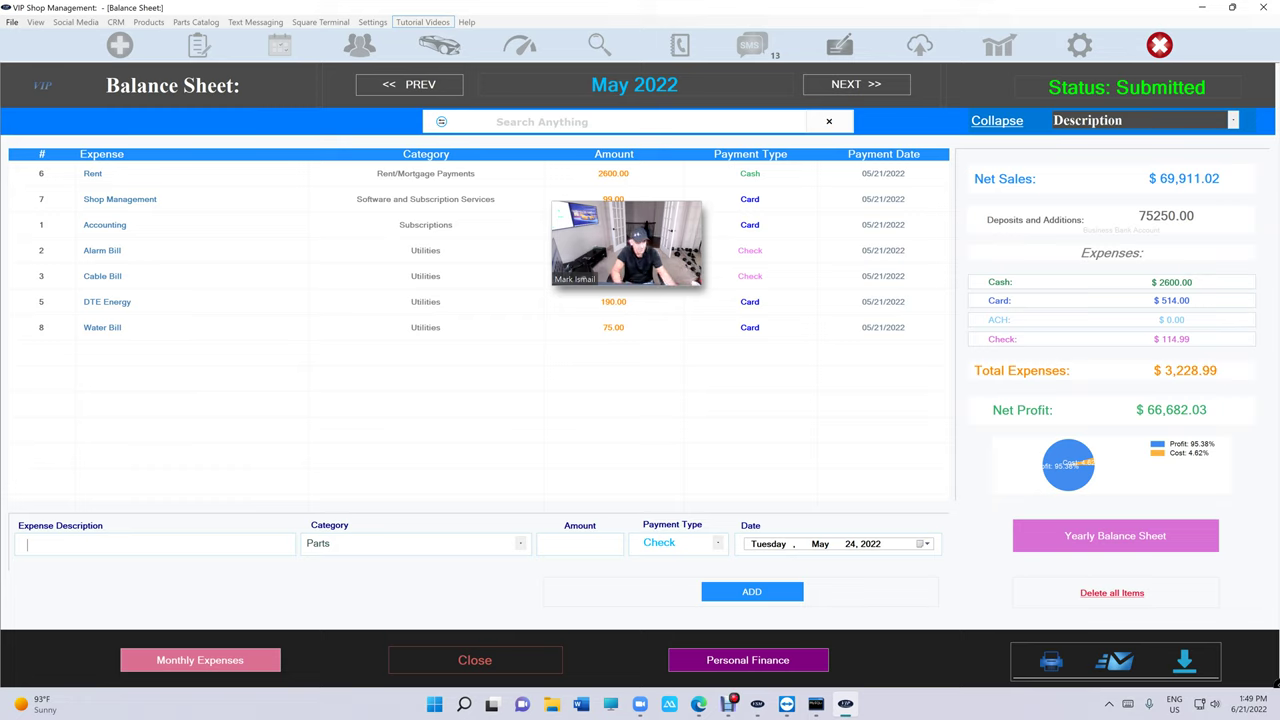
Save 45000.00 as July 2022 deposits and additions, then return to May 2022.
{"action": "double_click", "coordinate": [1166, 215]}
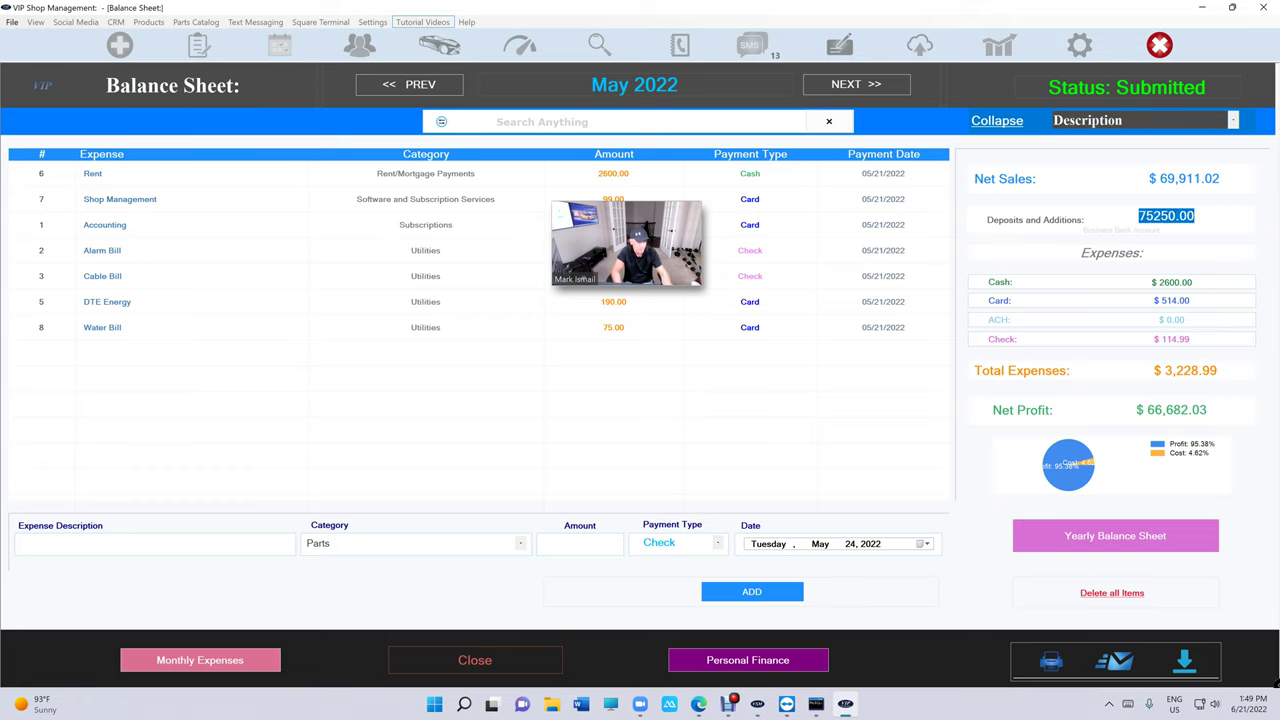
{"action": "left_click", "coordinate": [856, 84]}
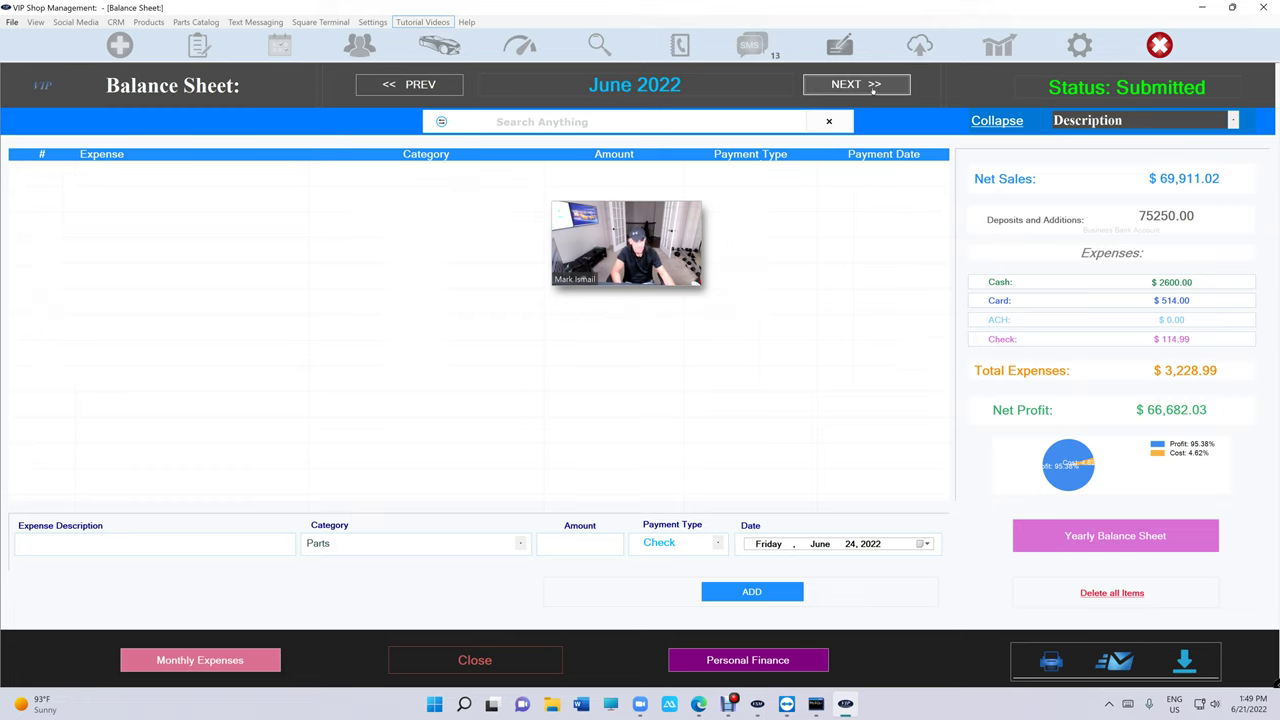
{"action": "left_click", "coordinate": [856, 84]}
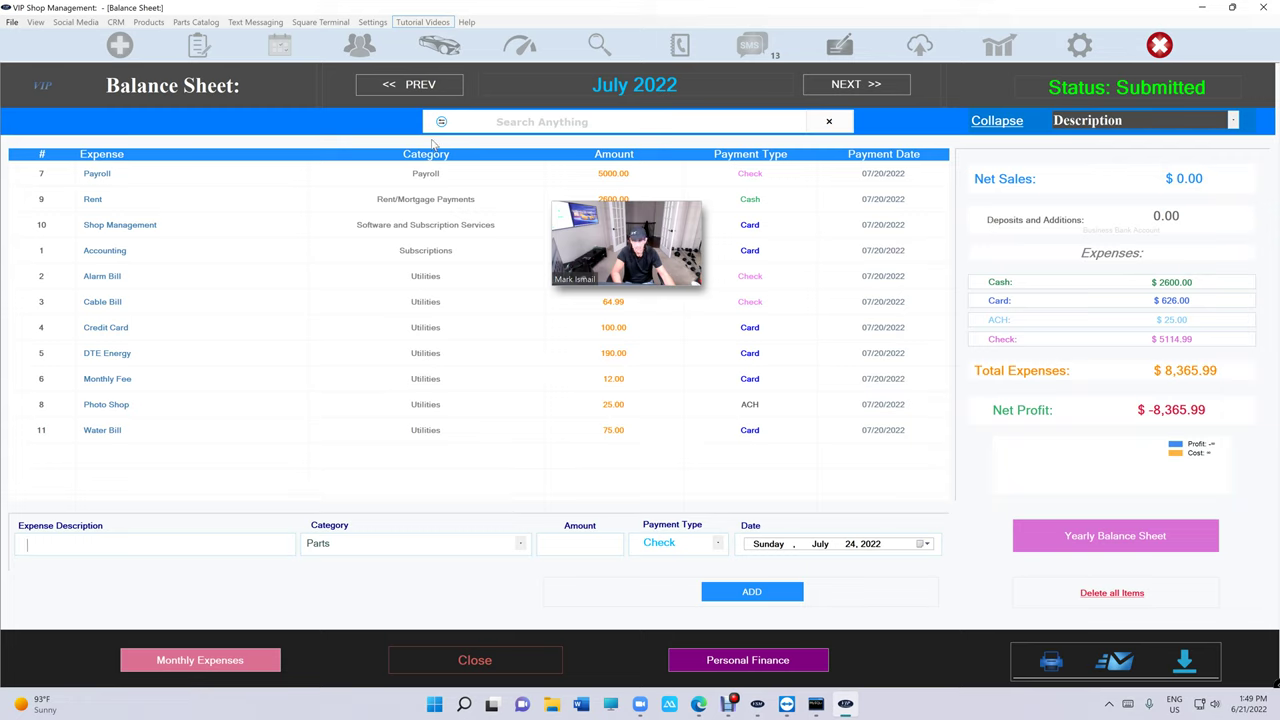
{"action": "left_click", "coordinate": [1166, 215]}
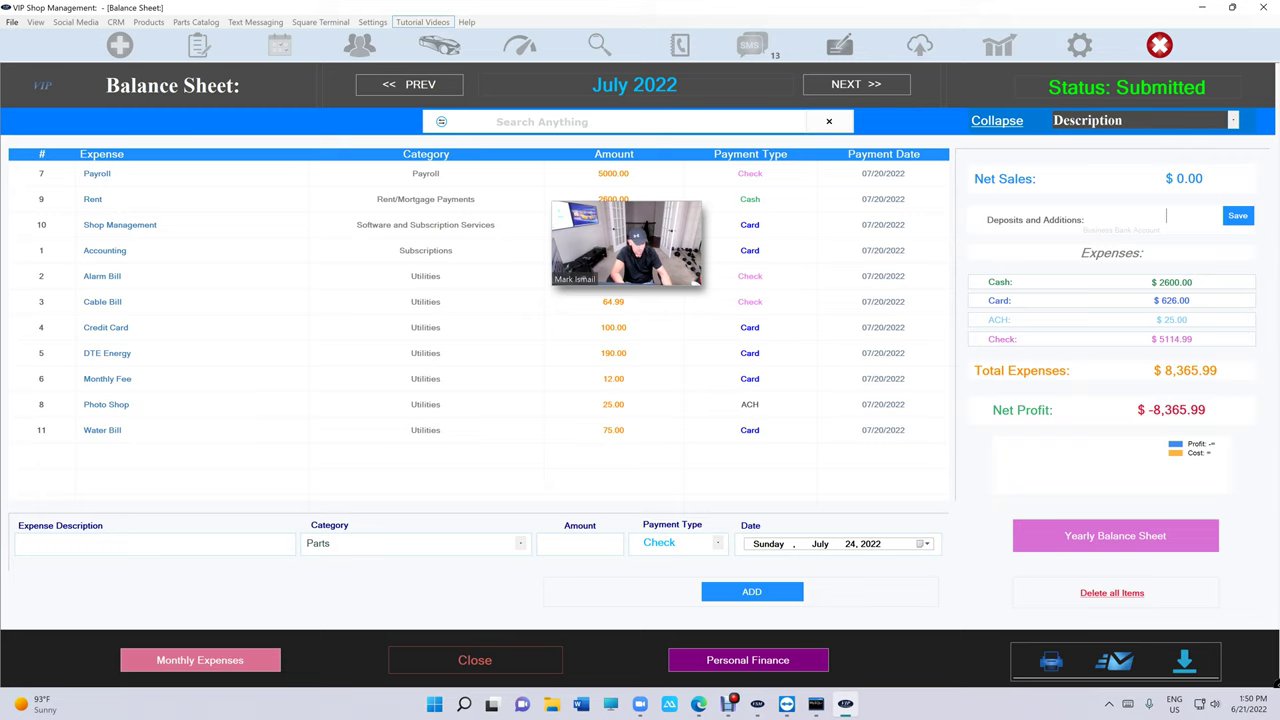
{"action": "type", "text": "5000"}
{"action": "left_click", "coordinate": [1238, 213]}
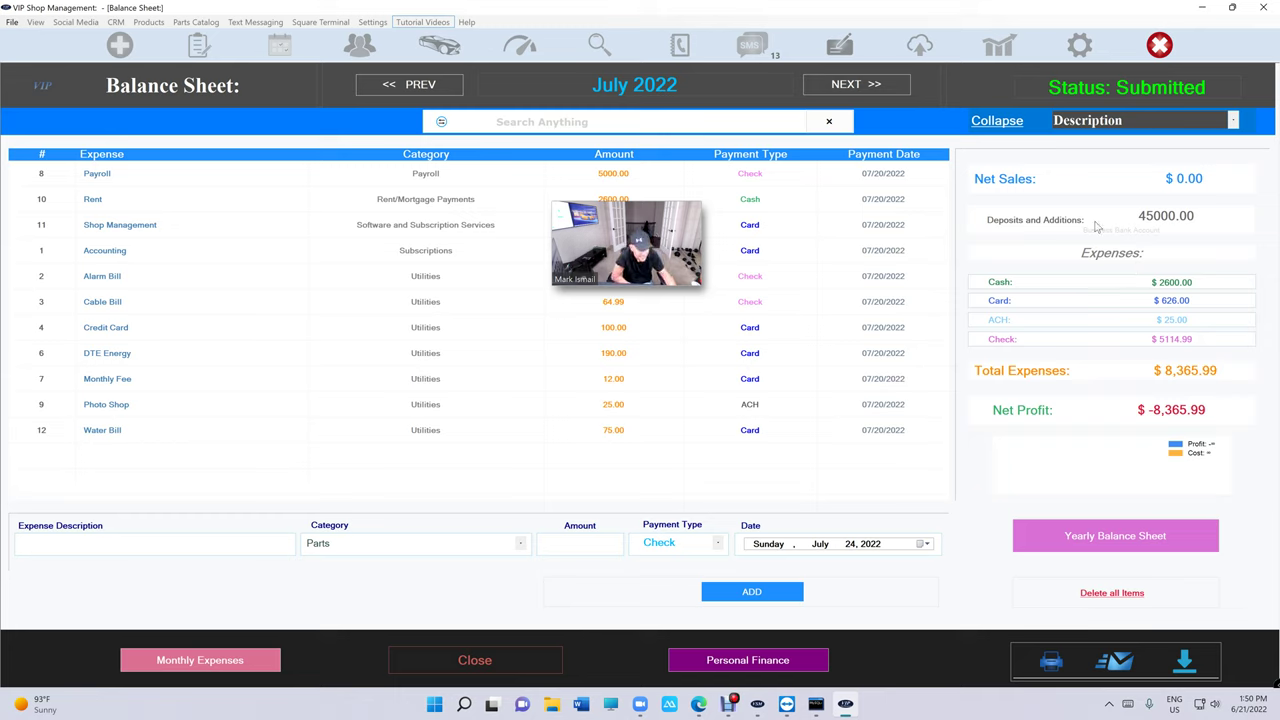
{"action": "left_click", "coordinate": [440, 88]}
{"action": "left_click", "coordinate": [445, 88]}
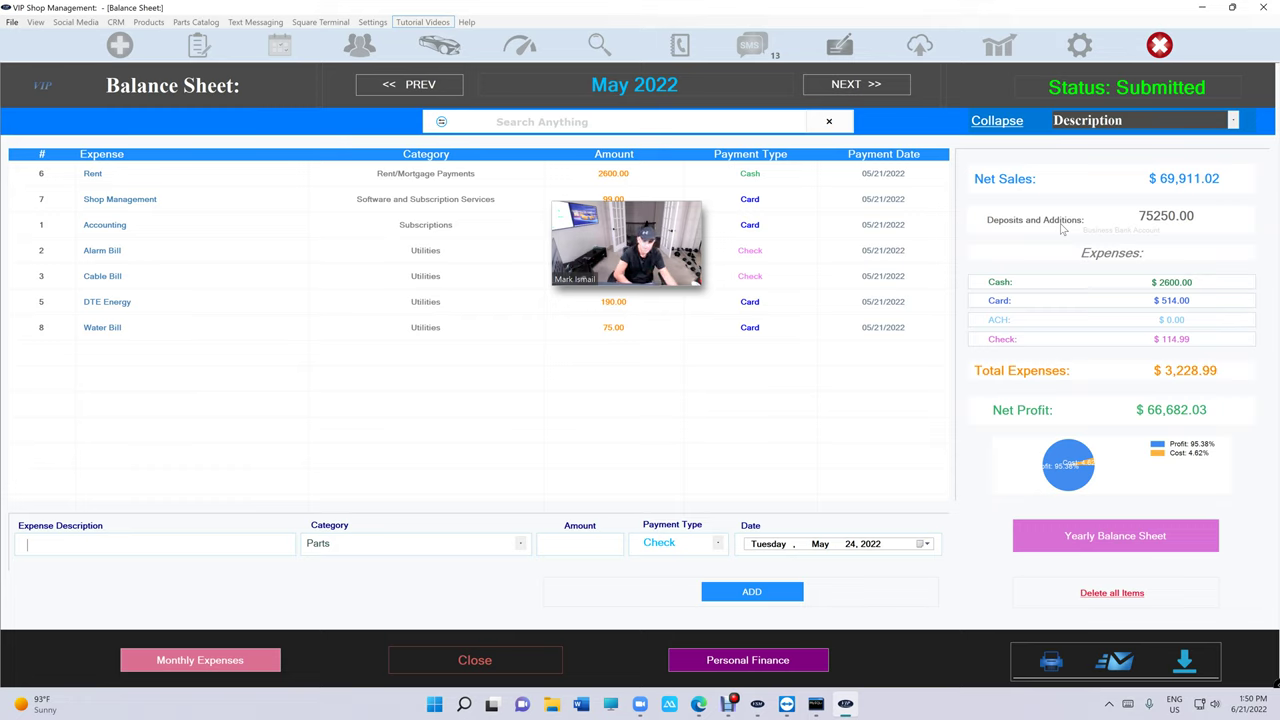
Preview the May 2022 balance sheet printout at full-page zoom and check the 75250.00 deposits total.
{"action": "left_click", "coordinate": [1052, 662]}
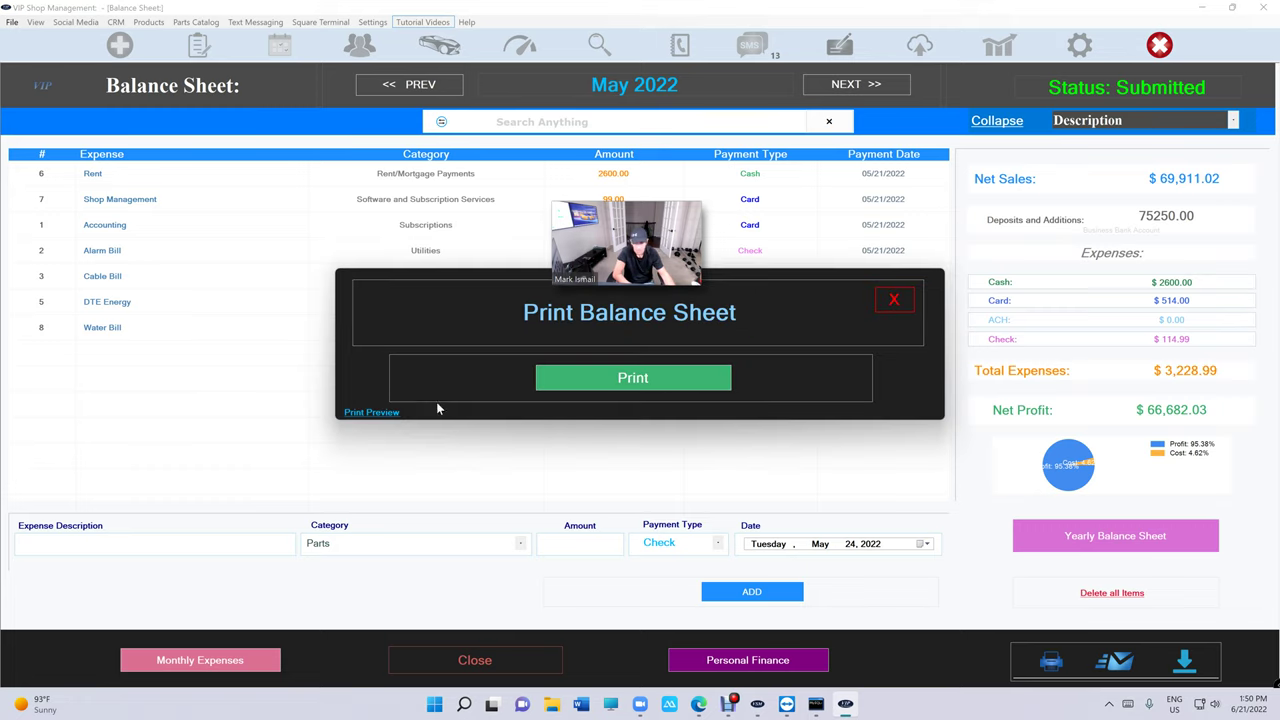
{"action": "left_click", "coordinate": [373, 413]}
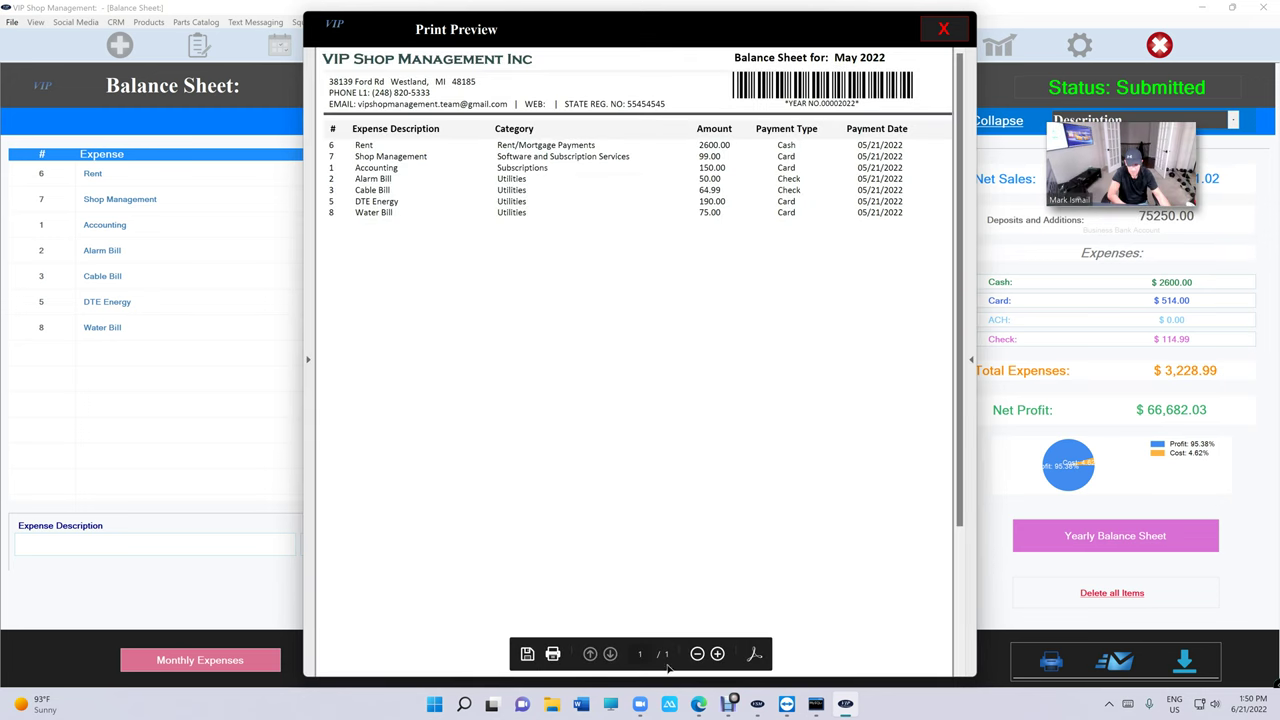
{"action": "left_click", "coordinate": [697, 653]}
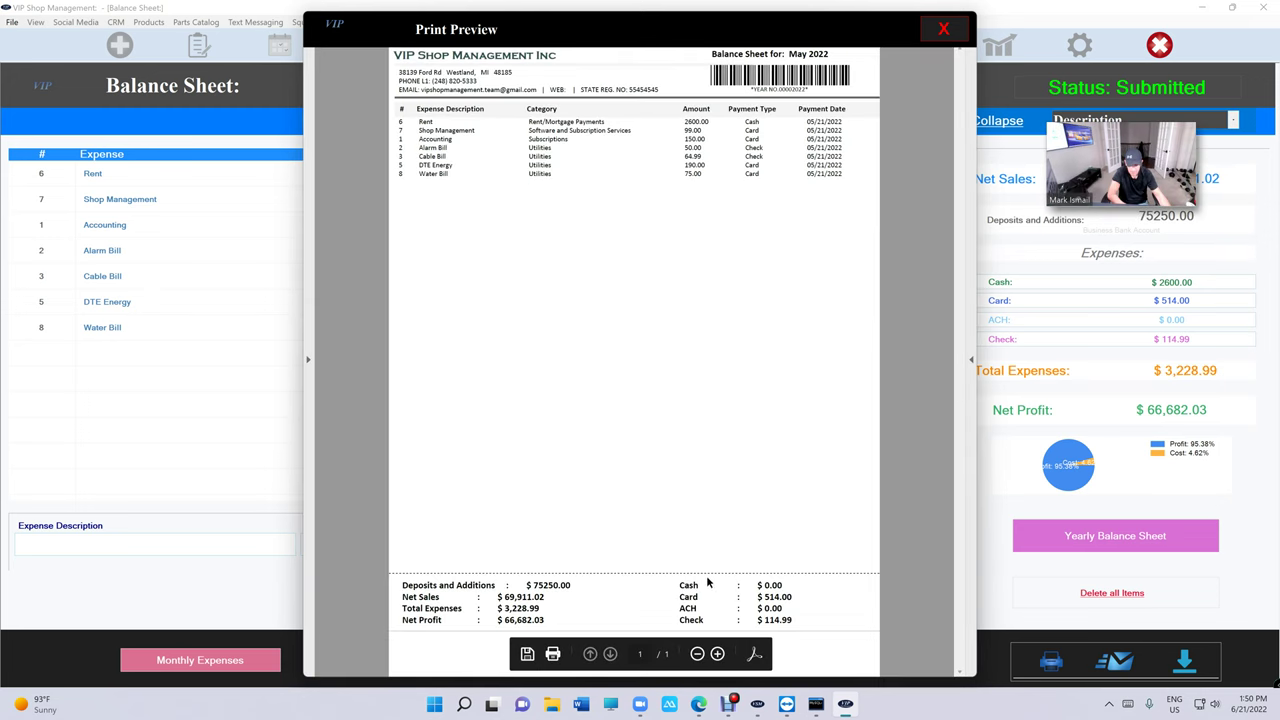
{"action": "left_click_drag", "start_coordinate": [403, 588], "coordinate": [548, 586]}
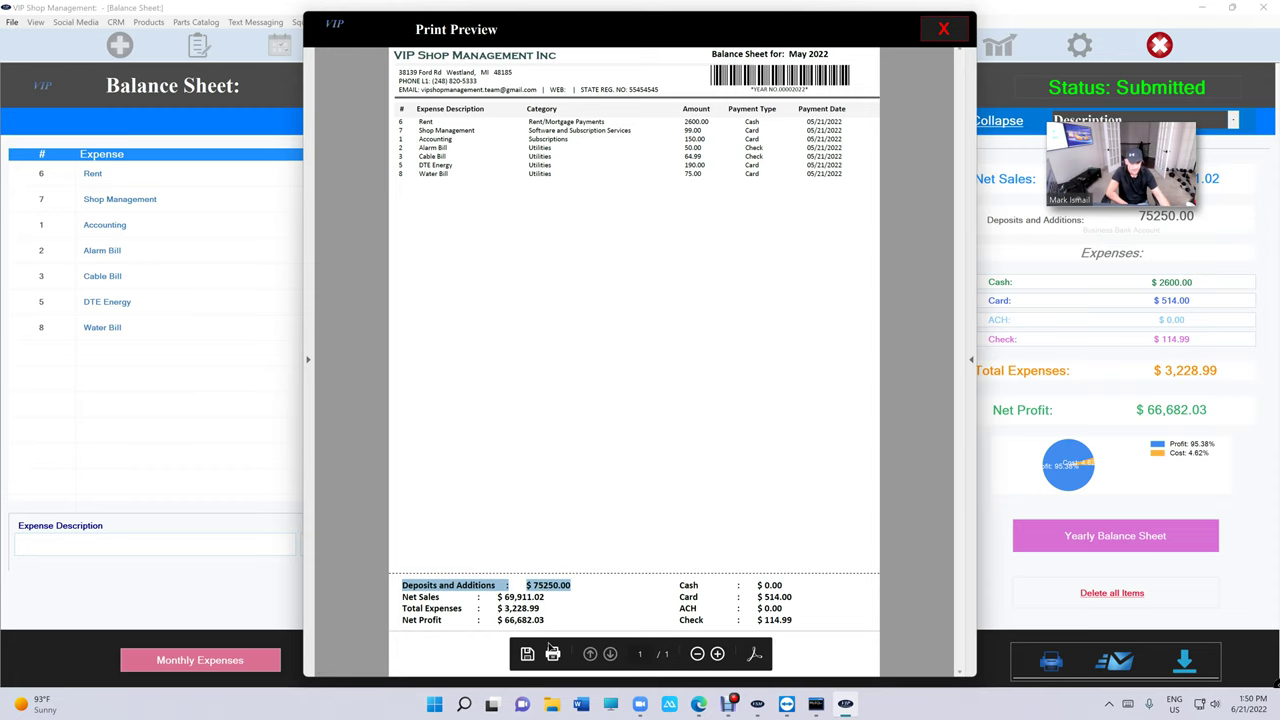
{"action": "left_click", "coordinate": [943, 28]}
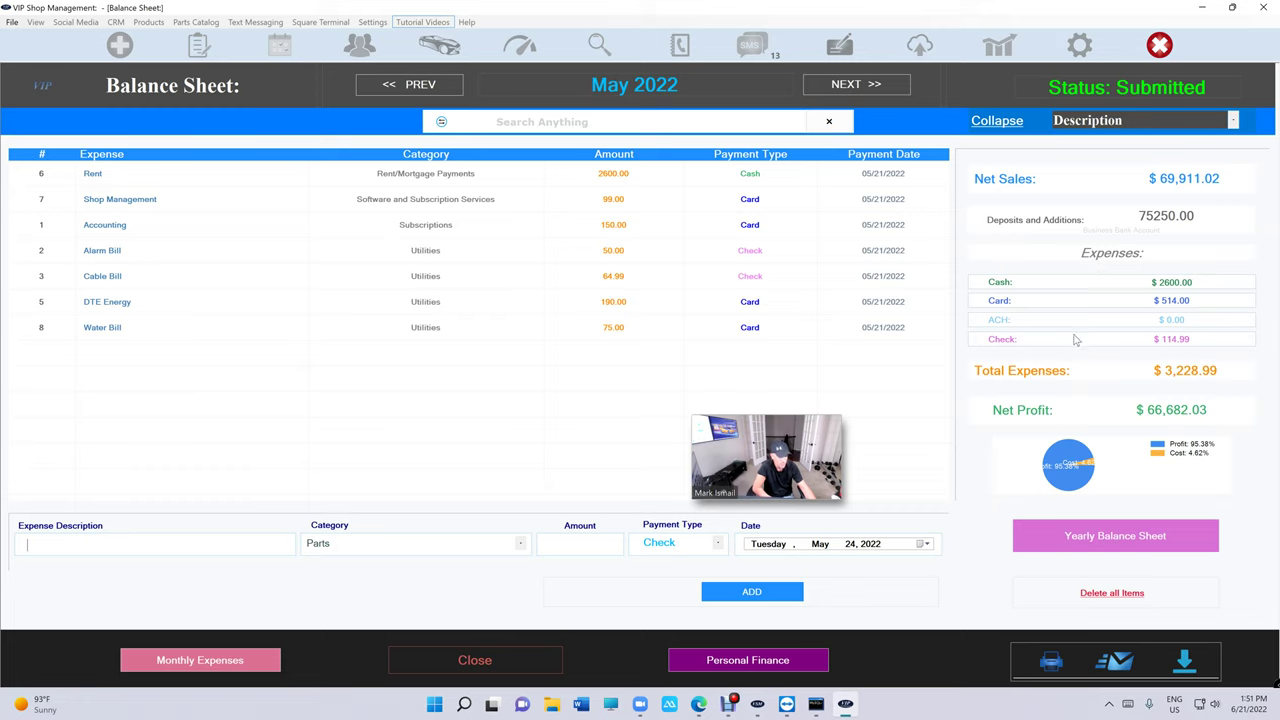
Show the yearly 2022 balance sheet, briefly return to monthly May, then switch back to yearly.
{"action": "mouse_move", "coordinate": [785, 443]}
{"action": "left_click_drag", "start_coordinate": [785, 443], "coordinate": [1170, 289]}
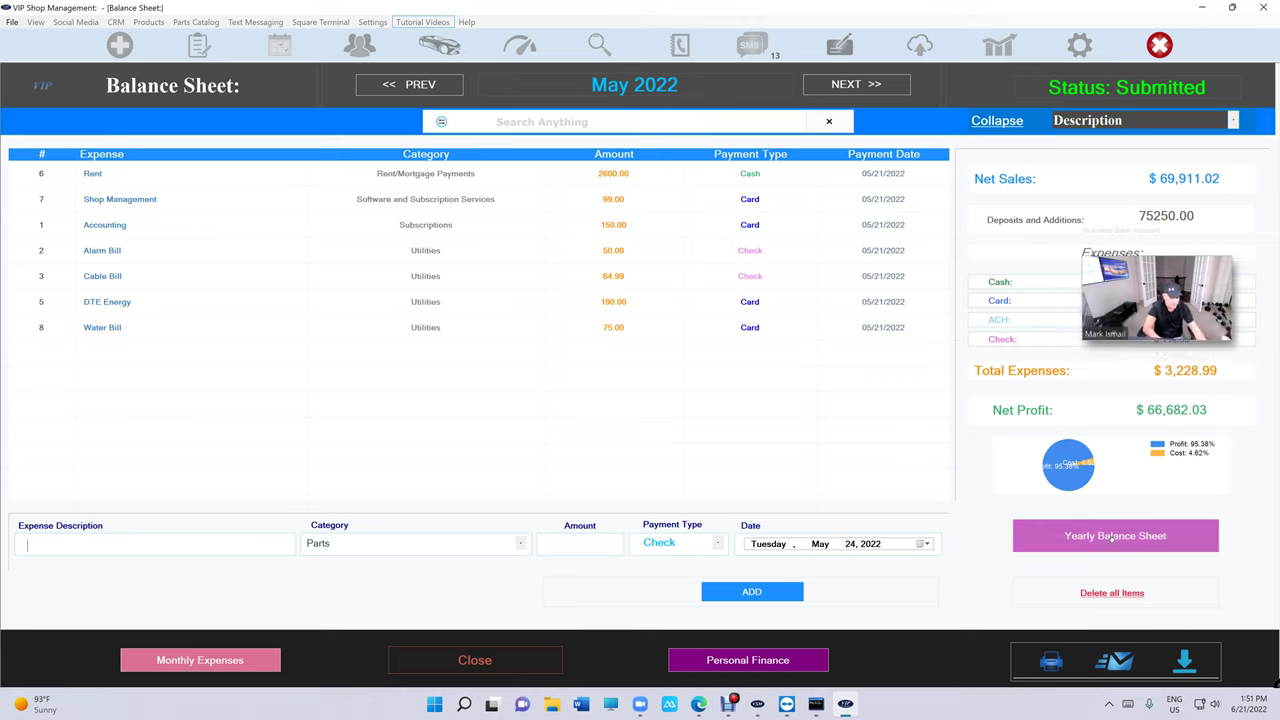
{"action": "left_click", "coordinate": [1114, 538]}
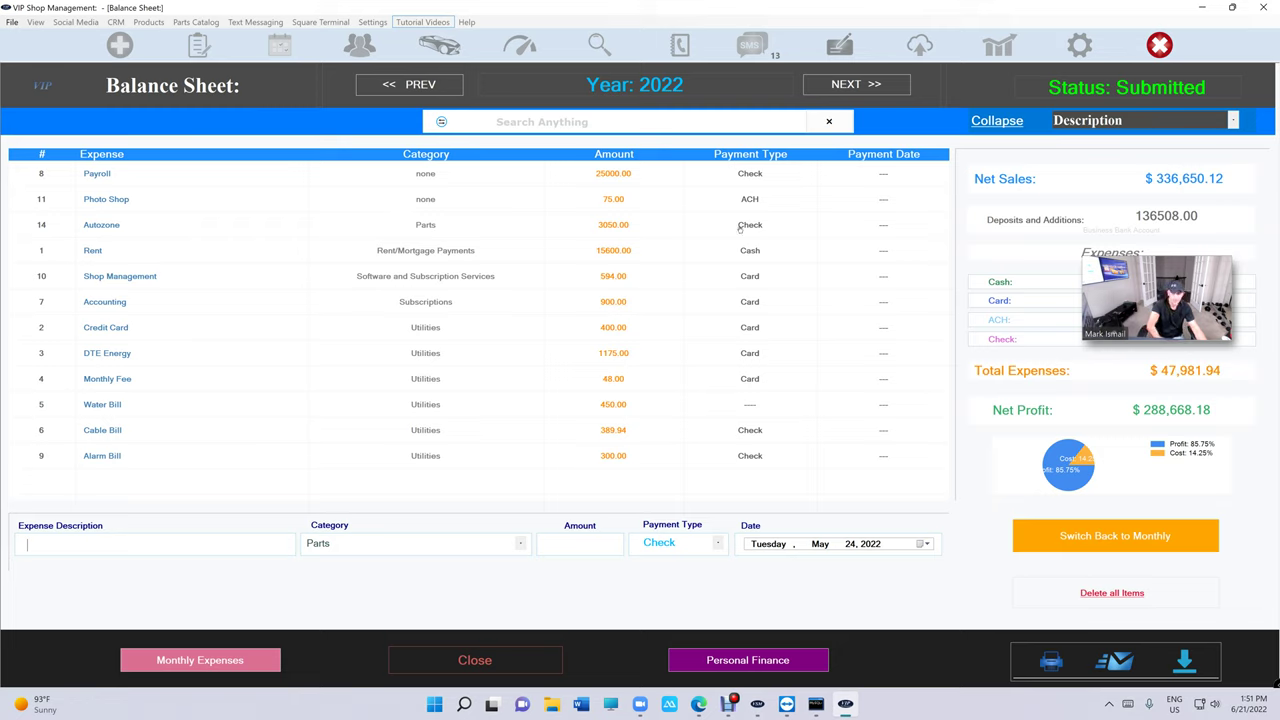
{"action": "left_click", "coordinate": [1093, 544]}
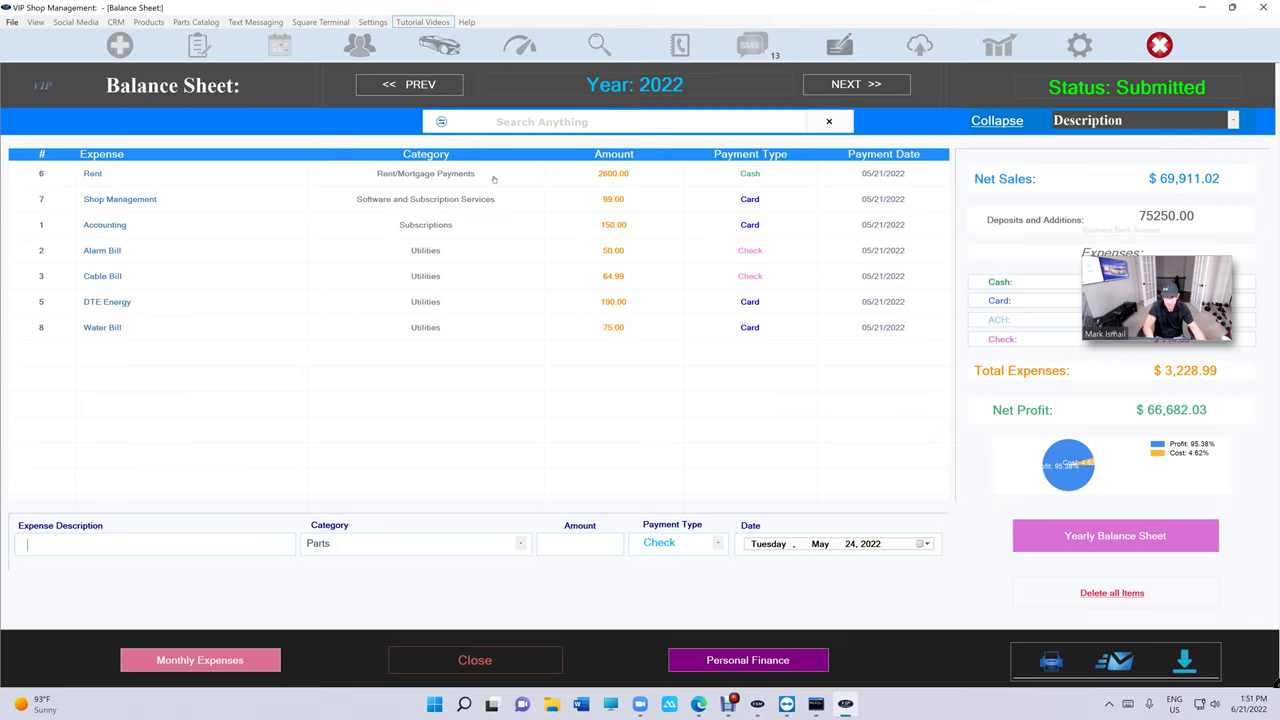
{"action": "left_click", "coordinate": [1114, 540]}
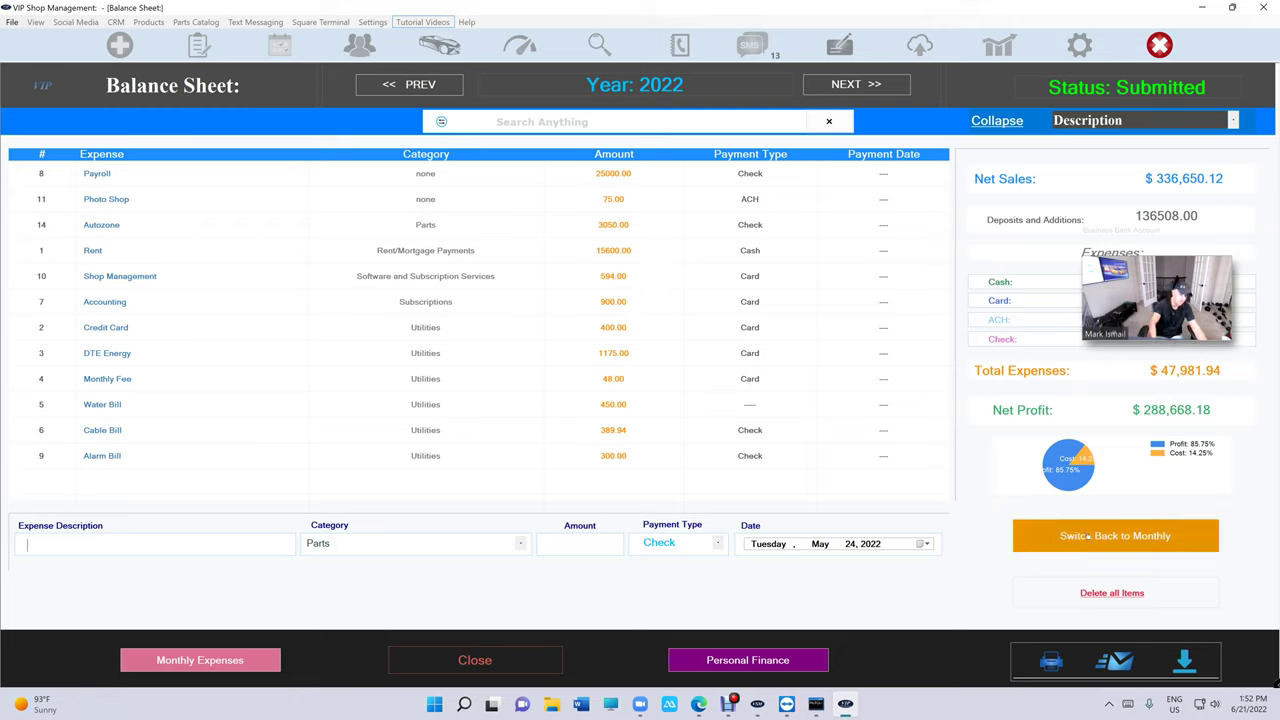
{"action": "left_click", "coordinate": [1046, 658]}
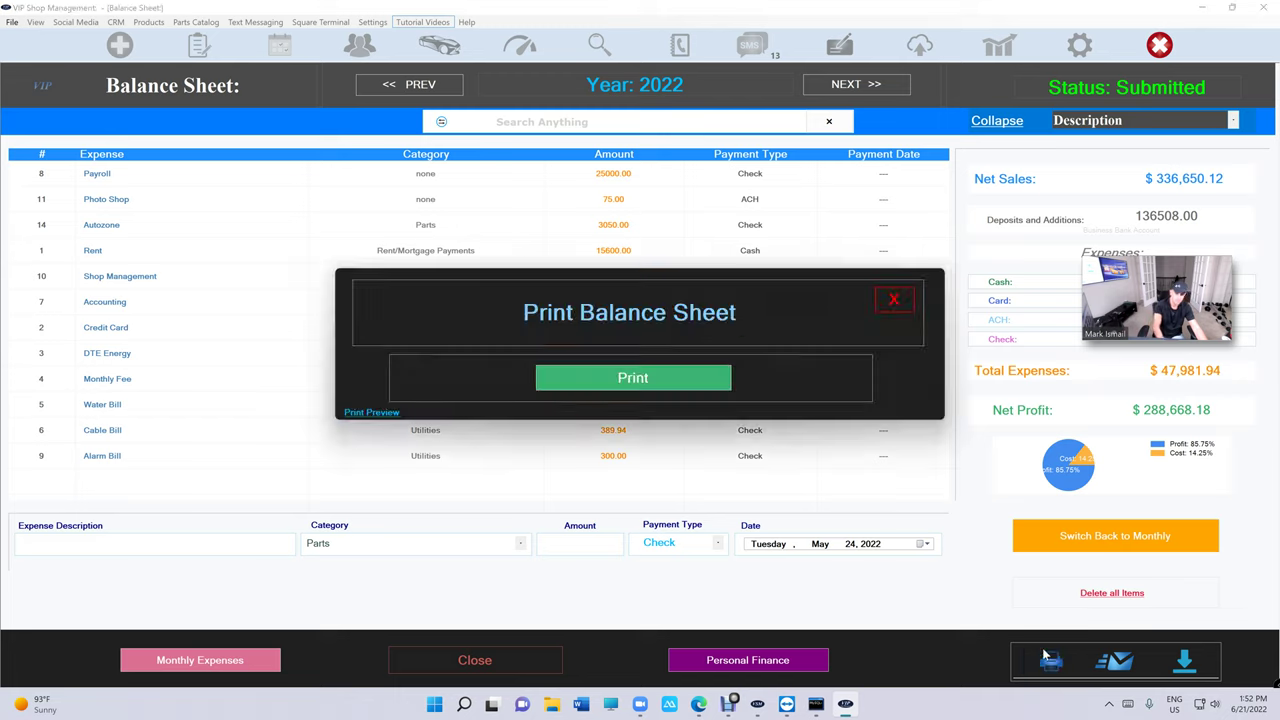
{"action": "left_click", "coordinate": [374, 413]}
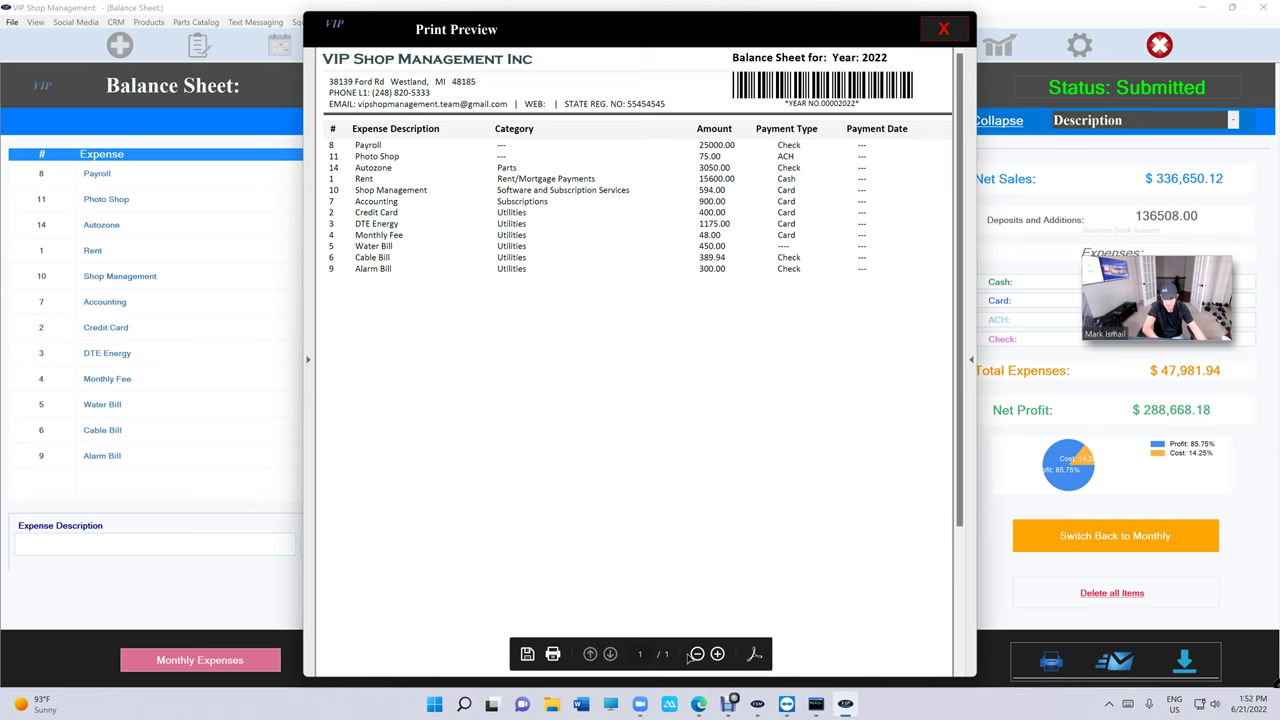
{"action": "left_click", "coordinate": [697, 653]}
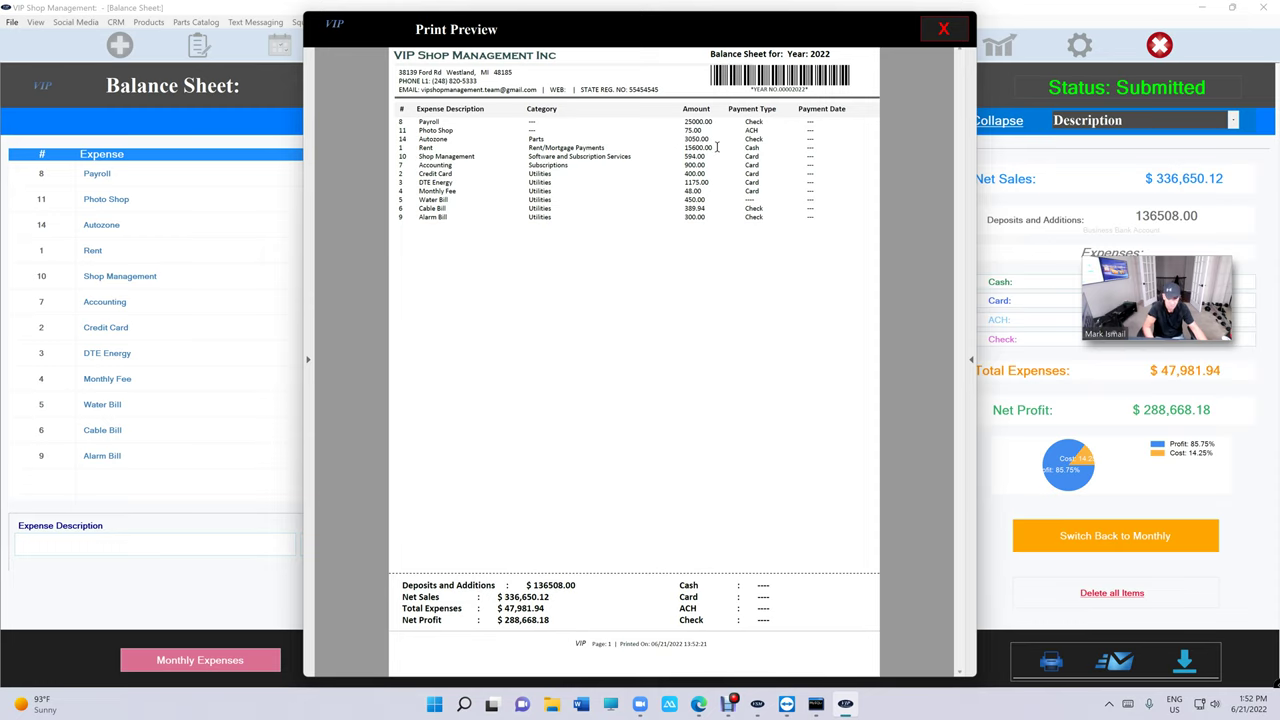
{"action": "left_click", "coordinate": [943, 28]}
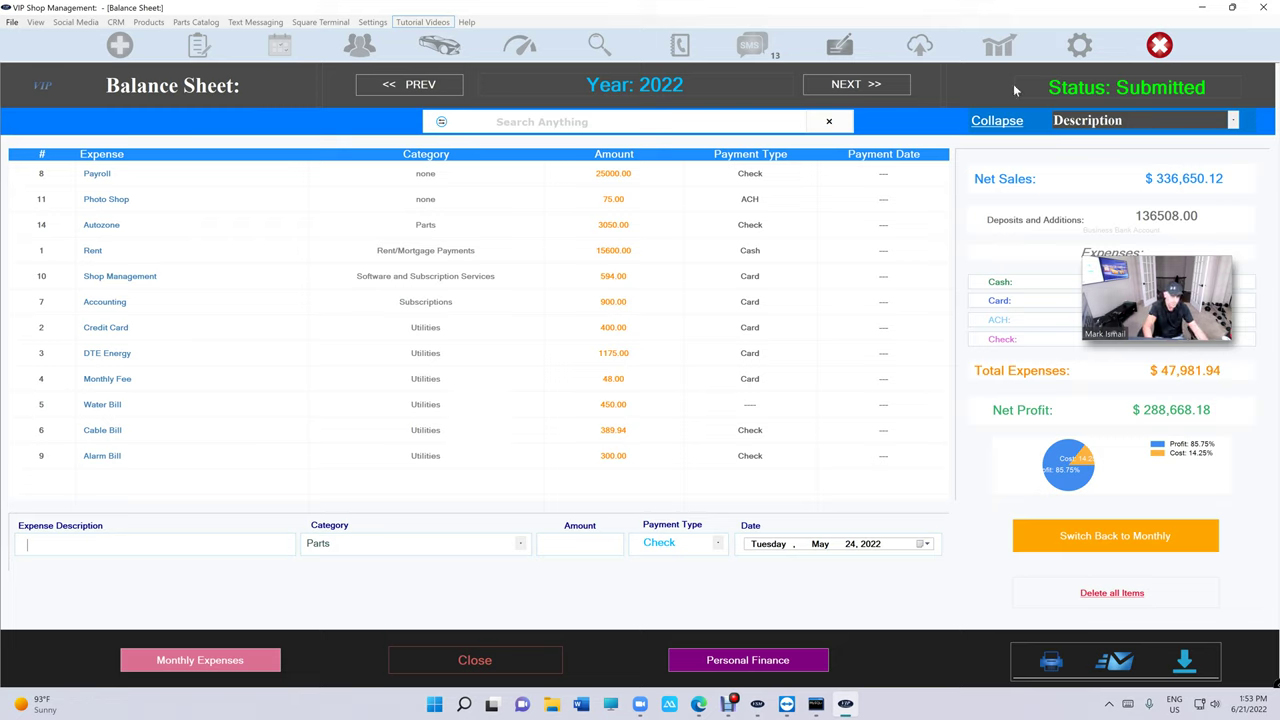
Group the 2022 yearly expenses by Category and preview the resulting printout at full-page zoom.
{"action": "left_click", "coordinate": [1104, 120]}
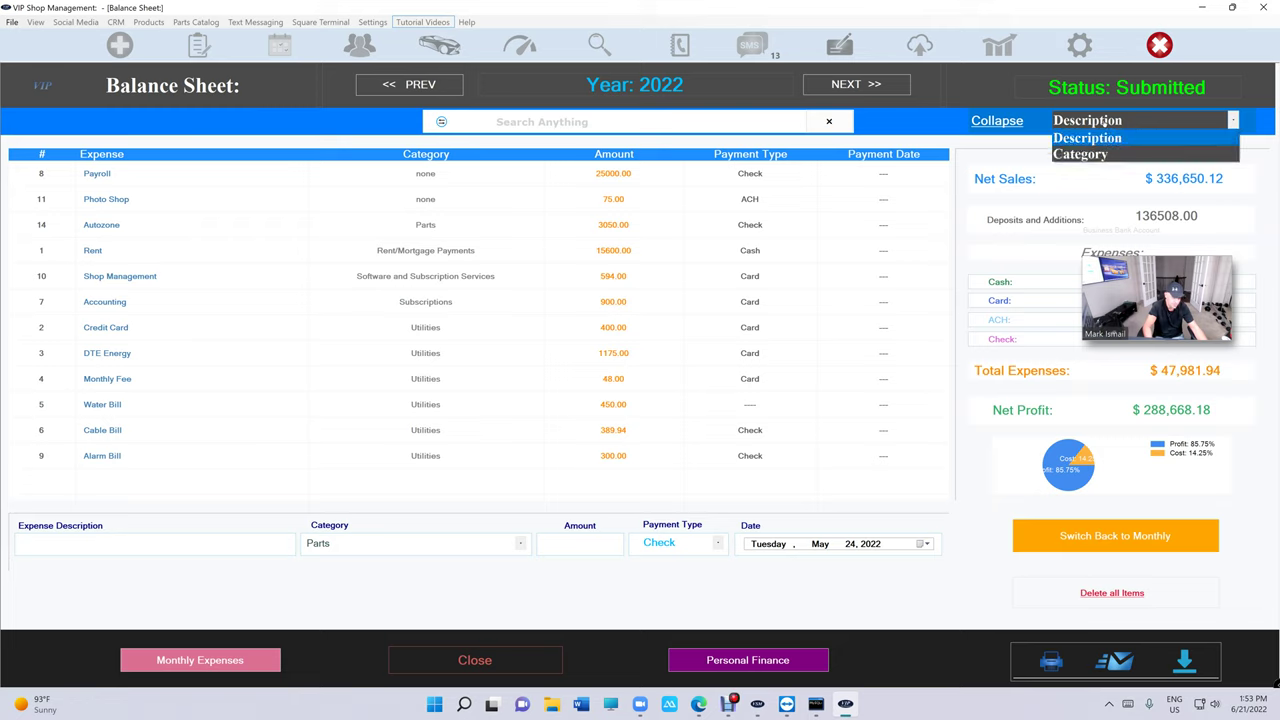
{"action": "left_click", "coordinate": [1088, 155]}
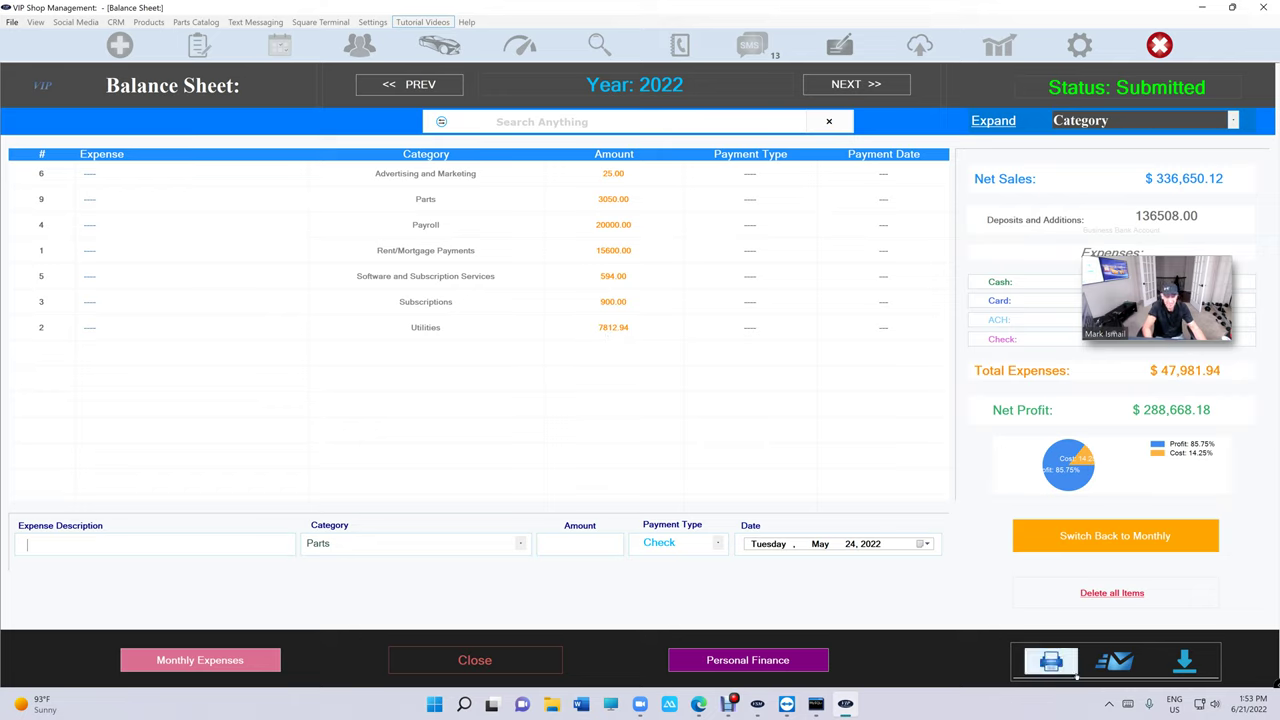
{"action": "left_click", "coordinate": [1050, 661]}
{"action": "left_click", "coordinate": [396, 412]}
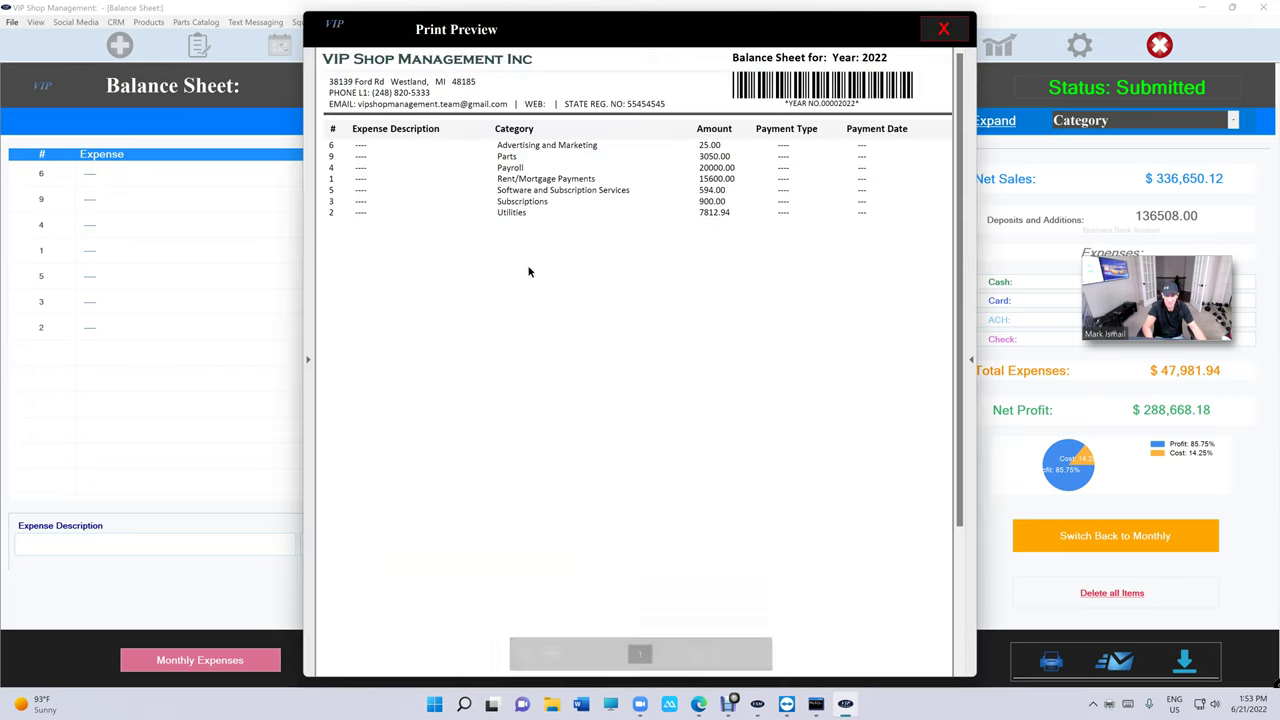
{"action": "left_click", "coordinate": [697, 653]}
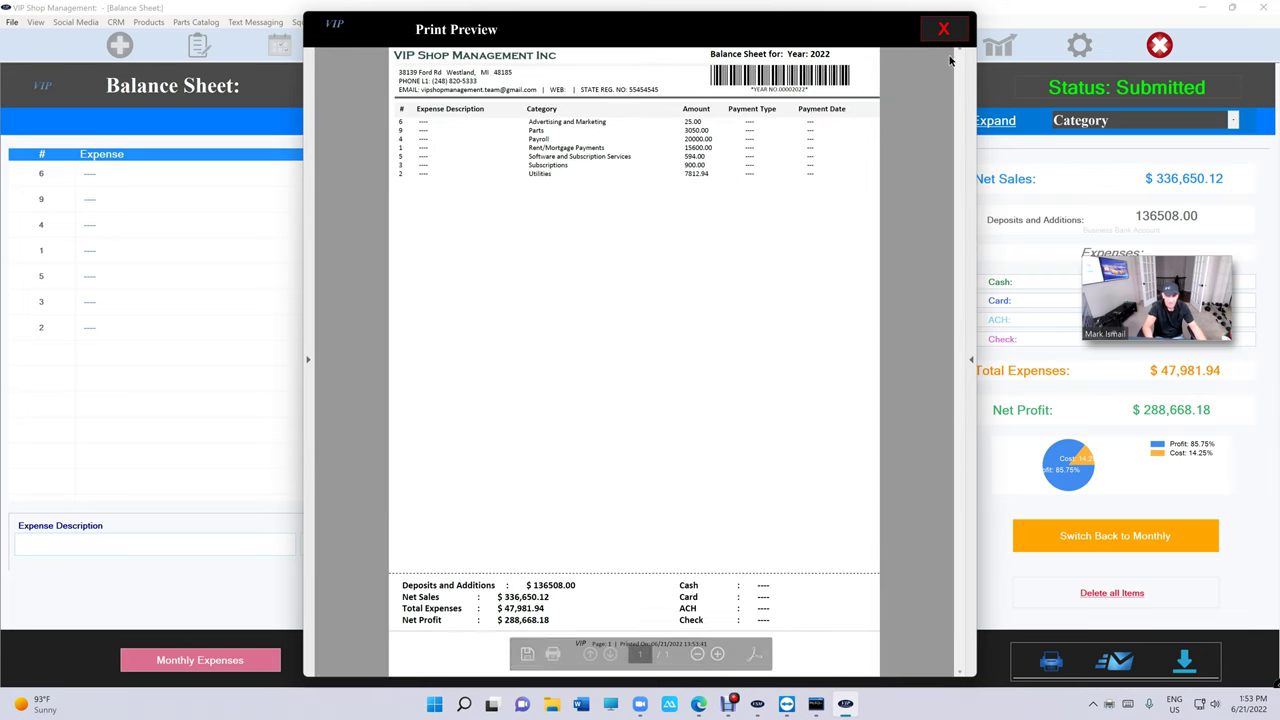
{"action": "left_click", "coordinate": [943, 28]}
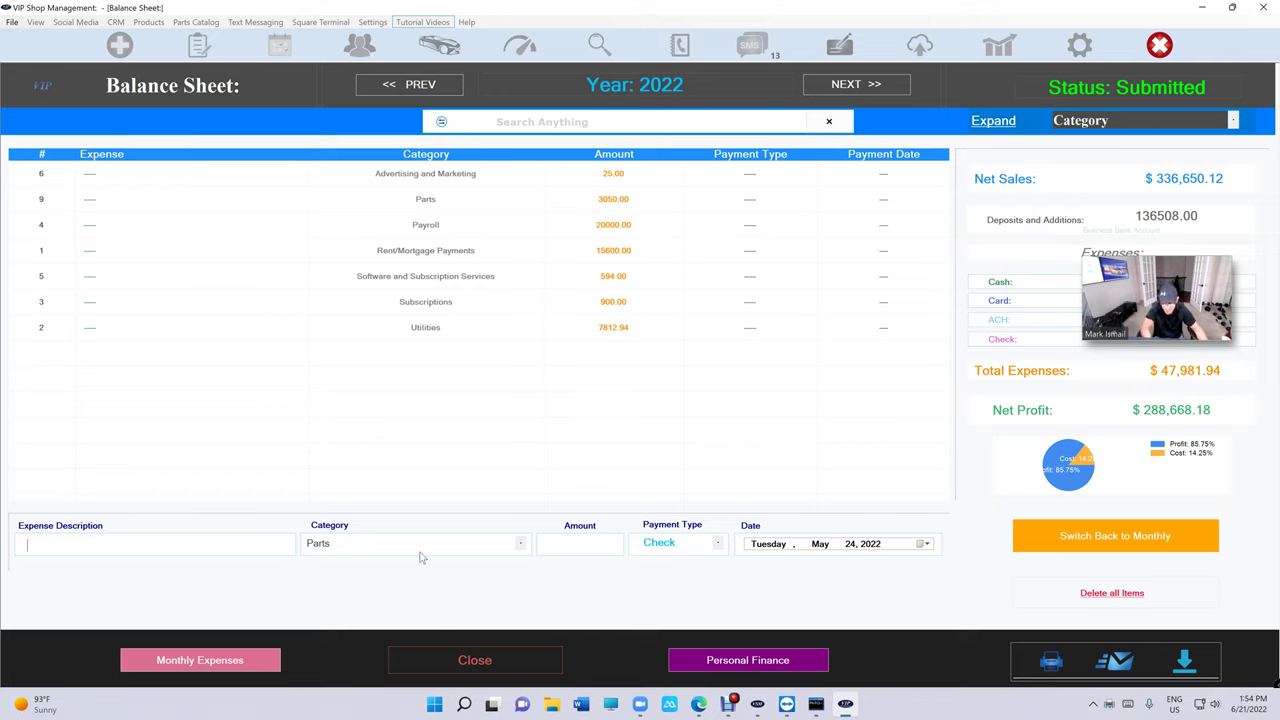
Check the expense categories and regroup the yearly expenses by Description again.
{"action": "left_click", "coordinate": [420, 545]}
{"action": "left_click", "coordinate": [410, 493]}
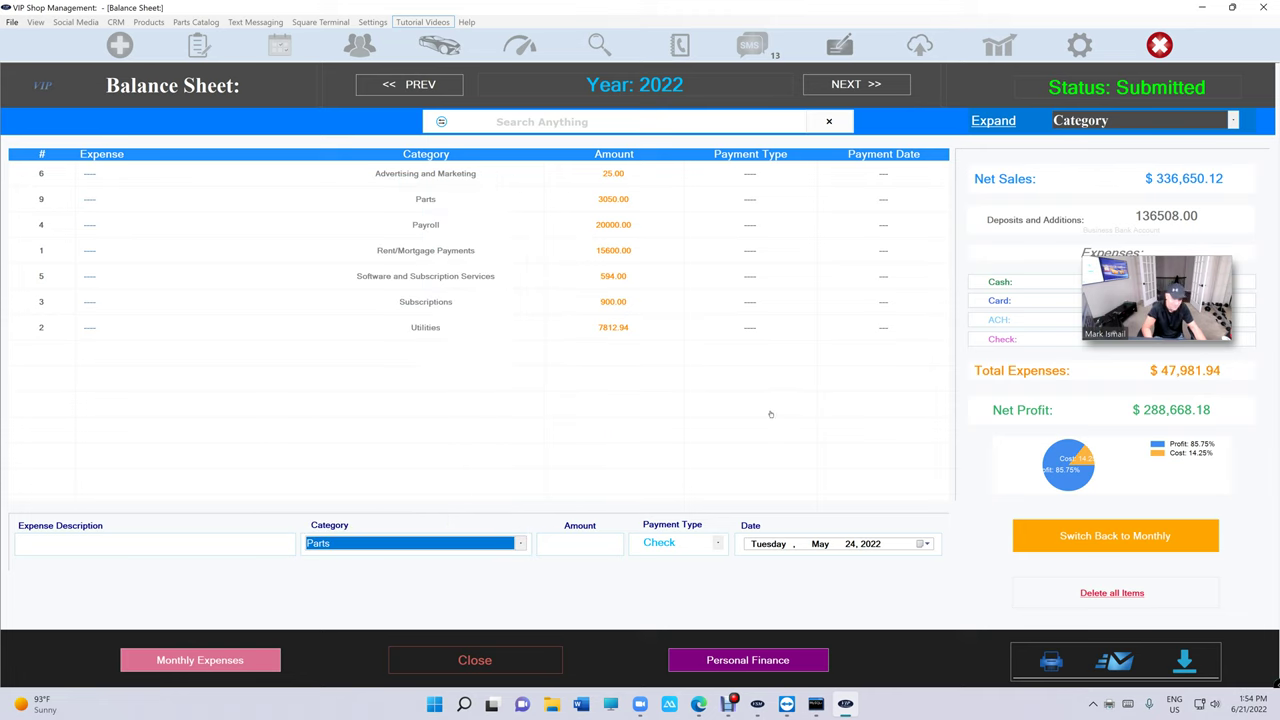
{"action": "left_click", "coordinate": [1090, 122]}
{"action": "left_click", "coordinate": [1094, 143]}
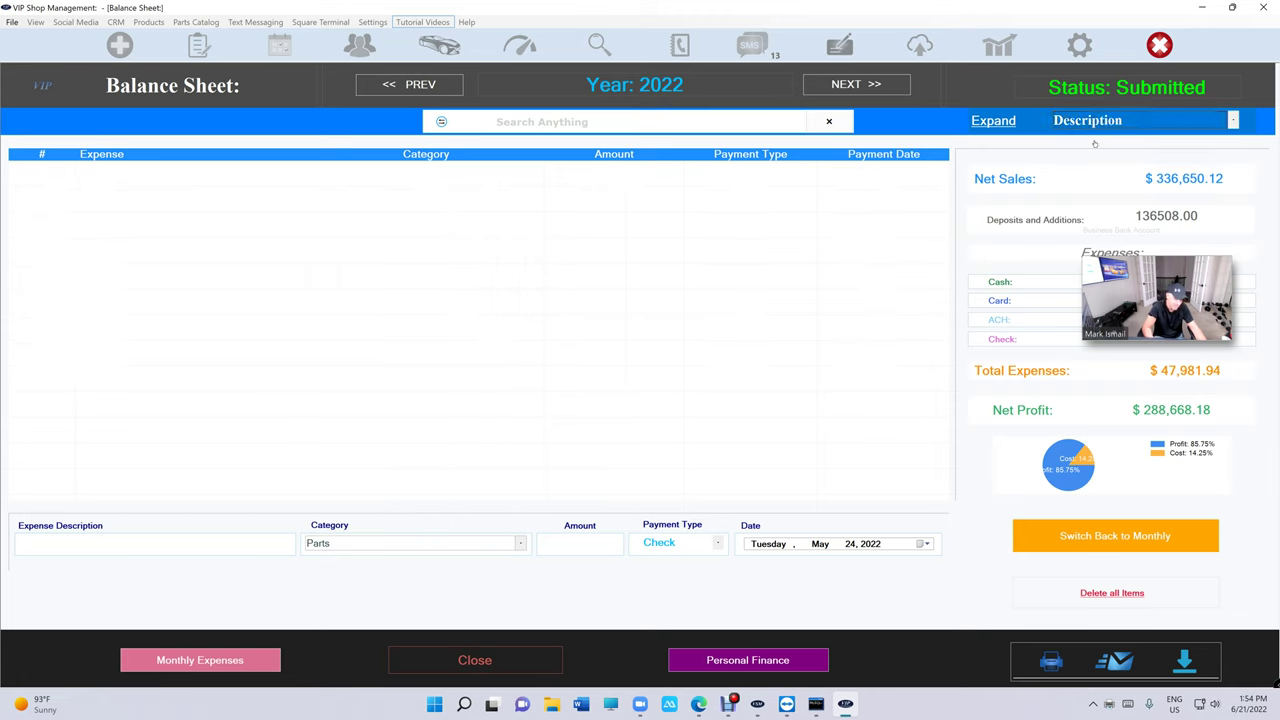
Switch to the monthly May view and toggle the expense grouping between Category and Description.
{"action": "left_click", "coordinate": [1082, 546]}
{"action": "left_click", "coordinate": [1075, 122]}
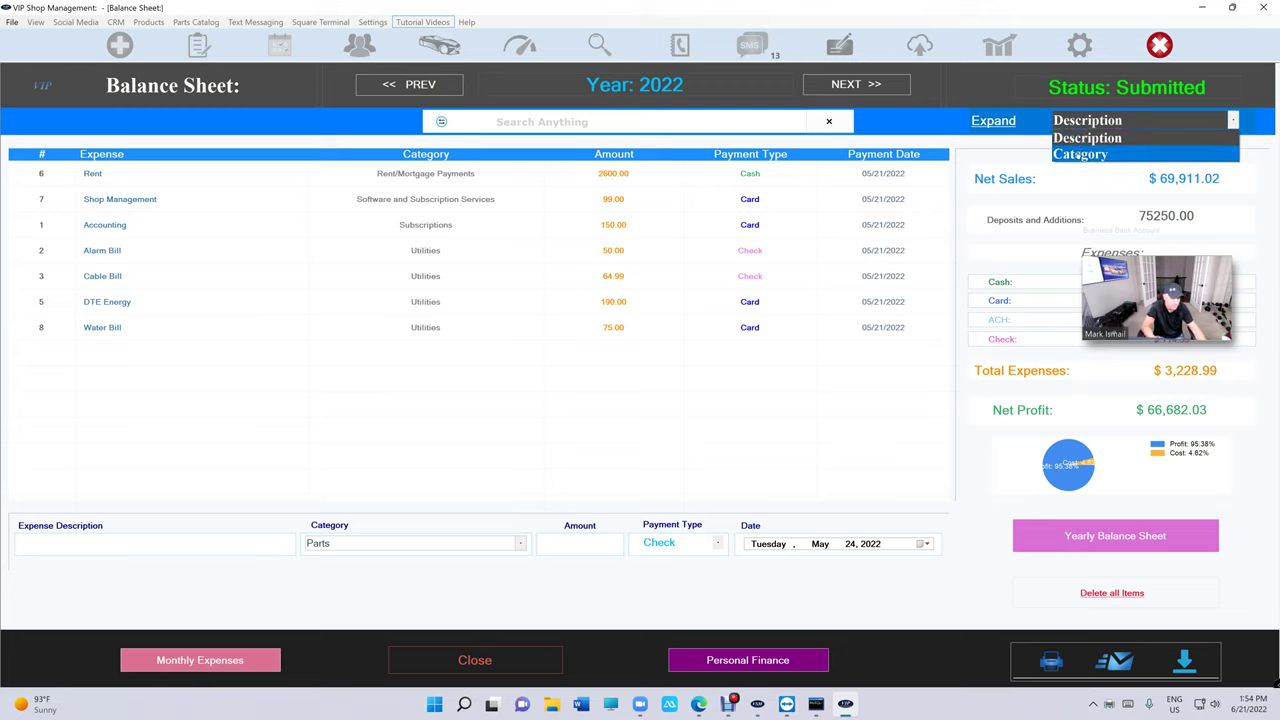
{"action": "left_click", "coordinate": [1080, 155]}
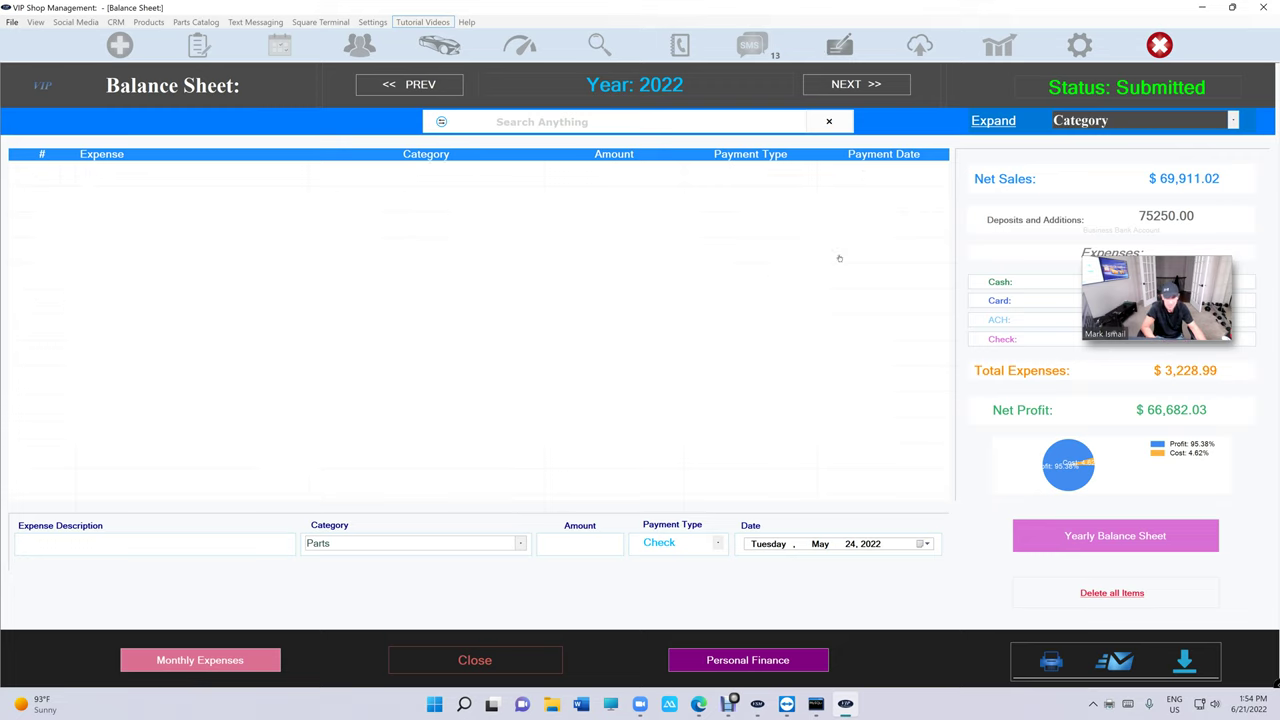
{"action": "left_click", "coordinate": [1082, 121]}
{"action": "left_click", "coordinate": [1085, 135]}
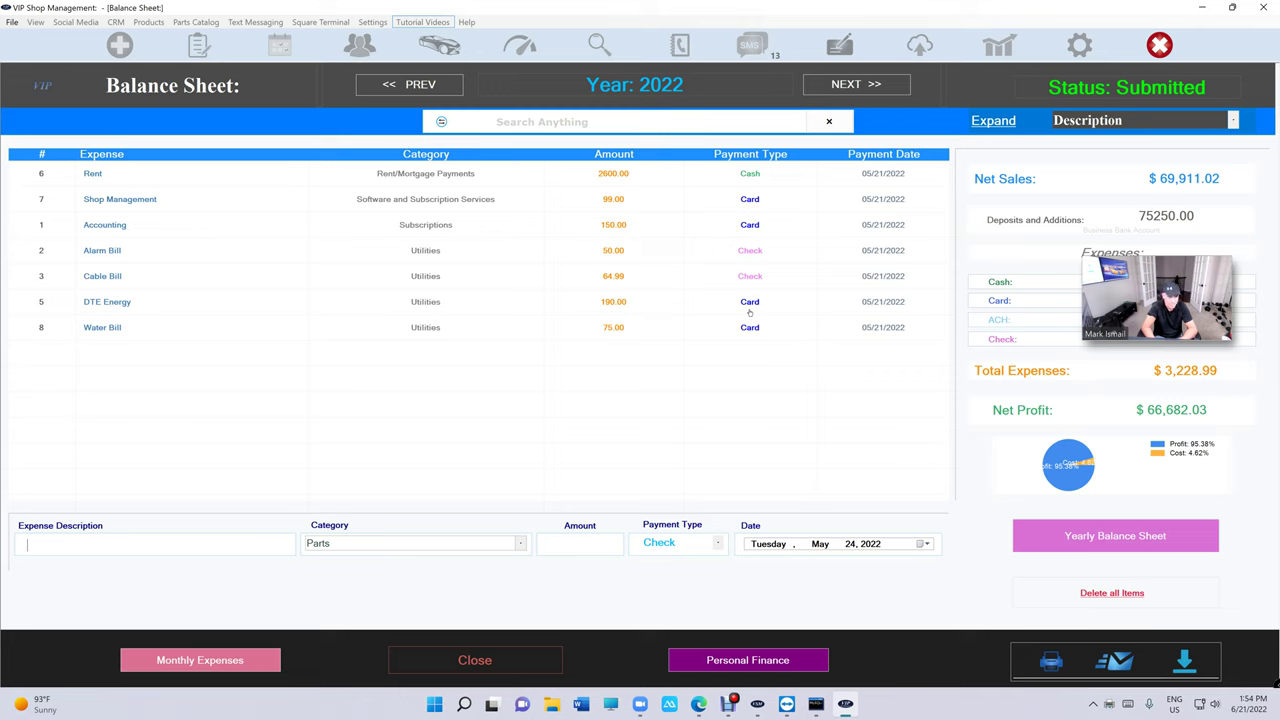
{"action": "left_click_drag", "start_coordinate": [1162, 322], "coordinate": [1218, 487]}
{"action": "left_click", "coordinate": [1213, 489]}
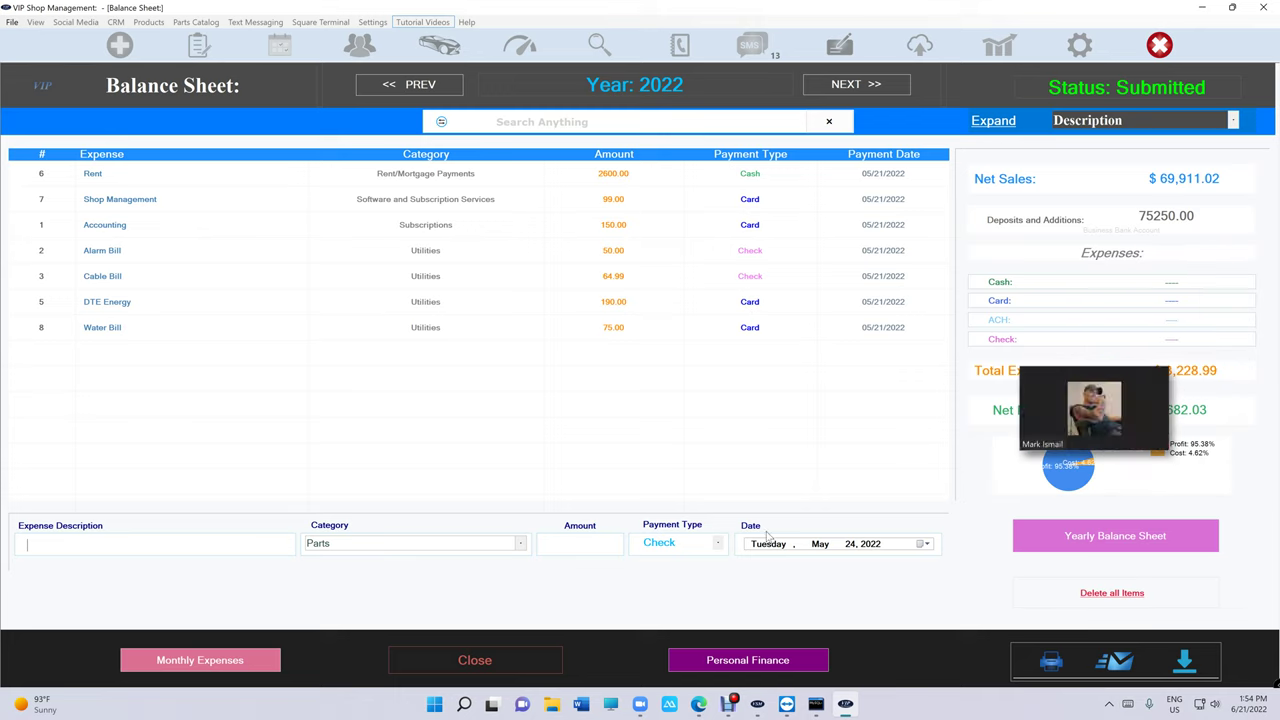
{"action": "left_click", "coordinate": [1094, 438]}
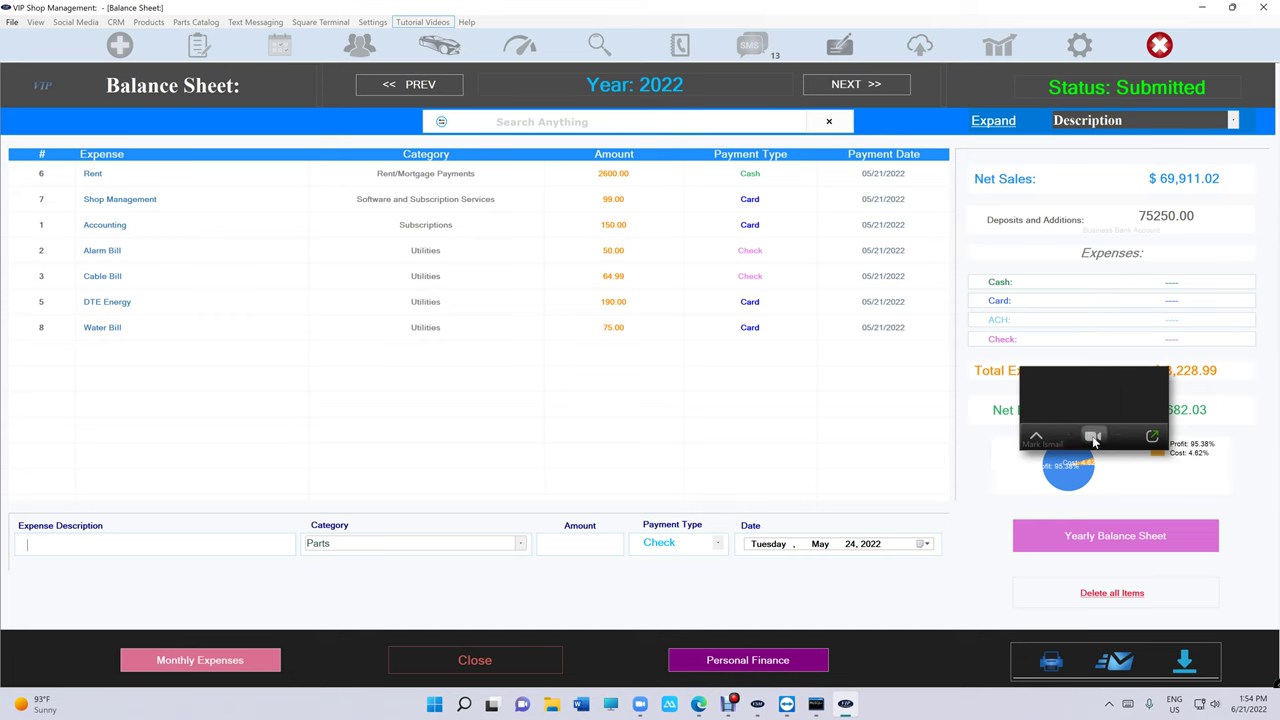
Close the balance sheet and sign out of the main menu to a blank new estimate.
{"action": "left_click", "coordinate": [443, 663]}
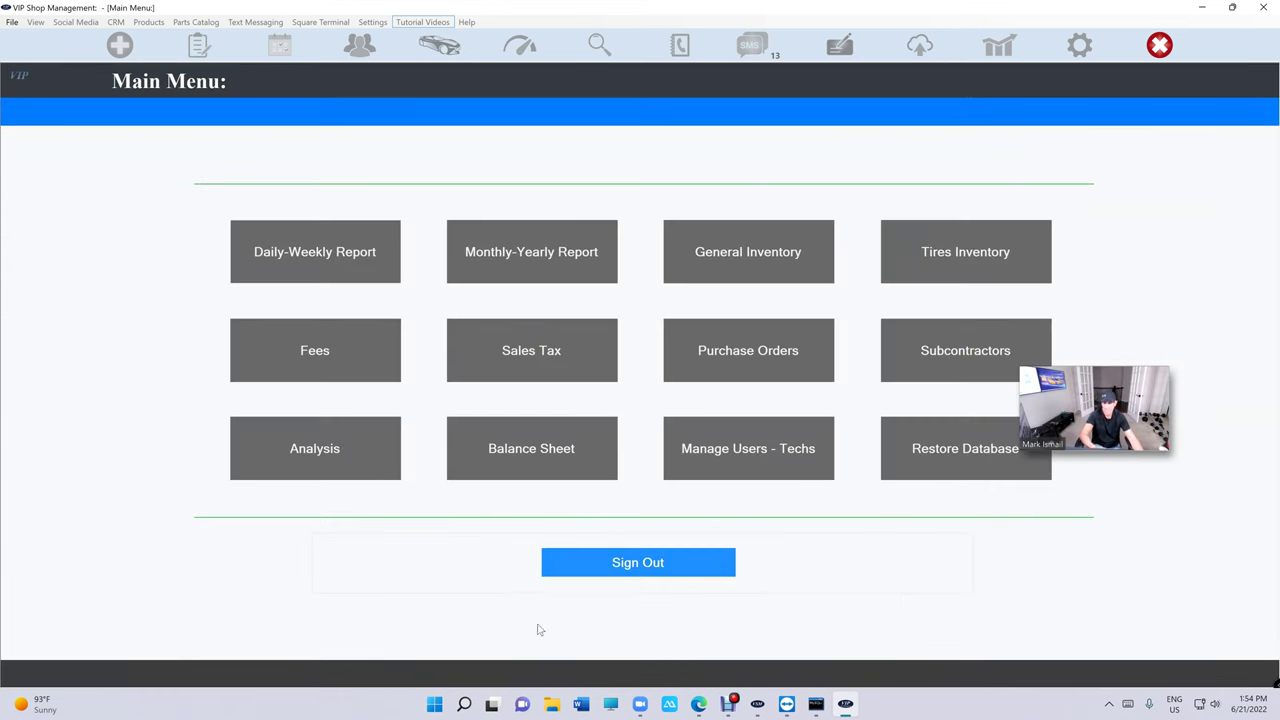
{"action": "left_click", "coordinate": [638, 563]}
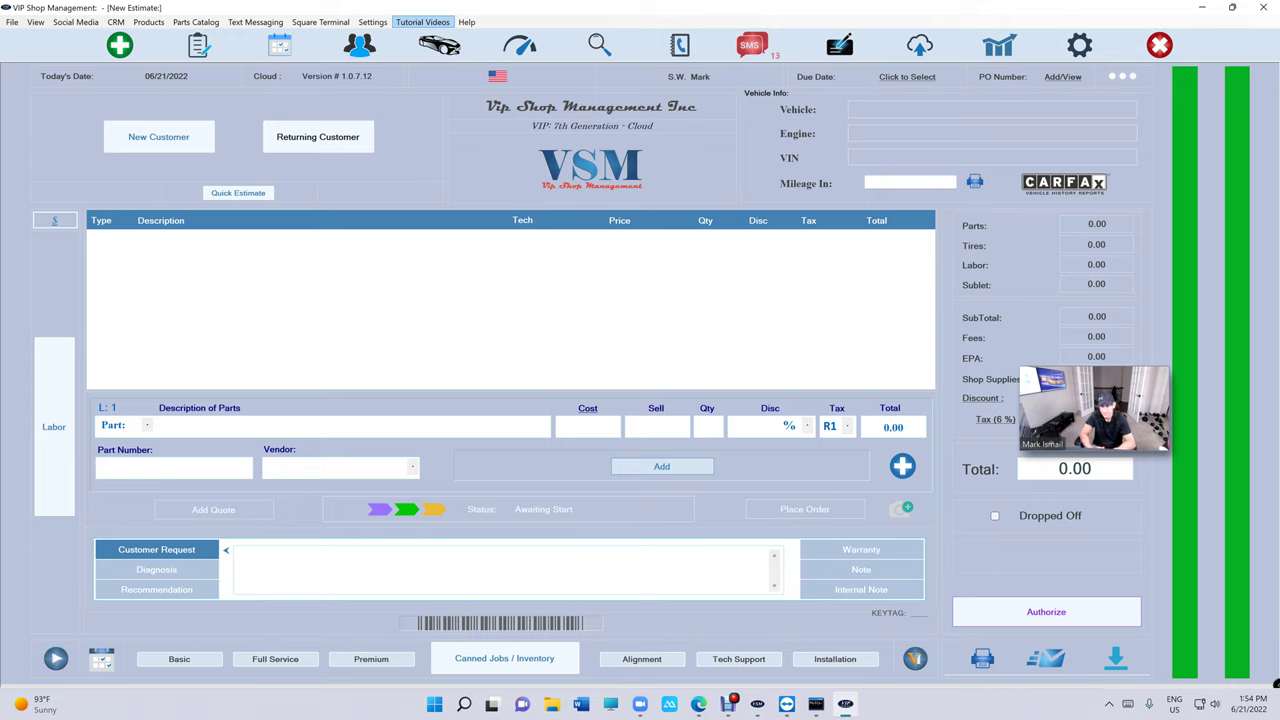
{"action": "left_click_drag", "start_coordinate": [1100, 387], "coordinate": [1194, 108]}
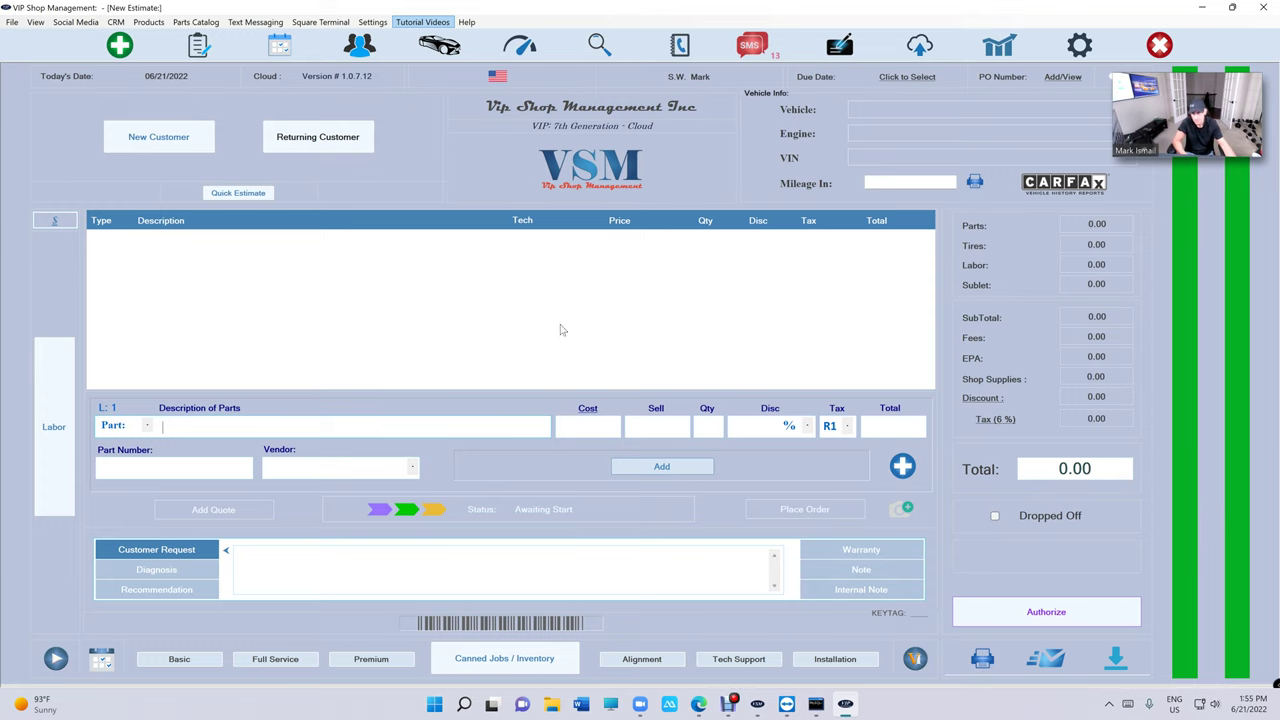
Open the in-progress 1992 Chevrolet Corvette invoice and inspect its Wheel Alignment and oil change lines.
{"action": "left_click", "coordinate": [198, 44]}
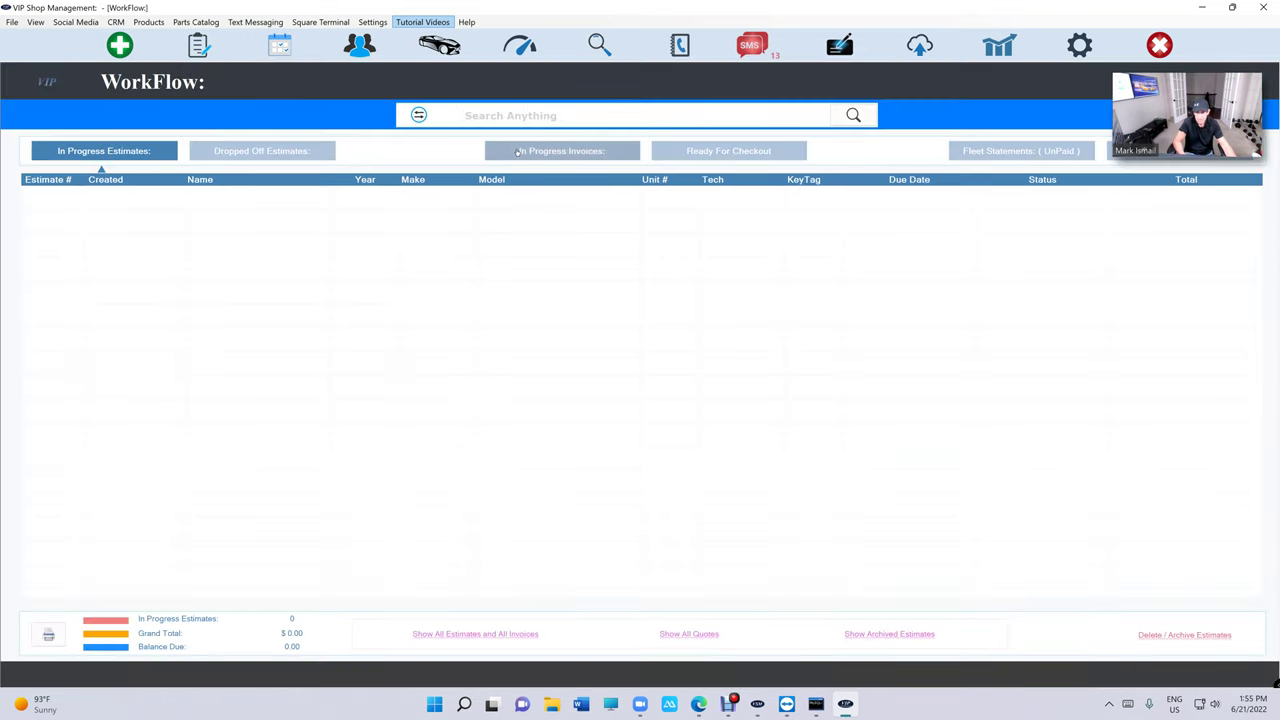
{"action": "left_click", "coordinate": [561, 151]}
{"action": "double_click", "coordinate": [505, 198]}
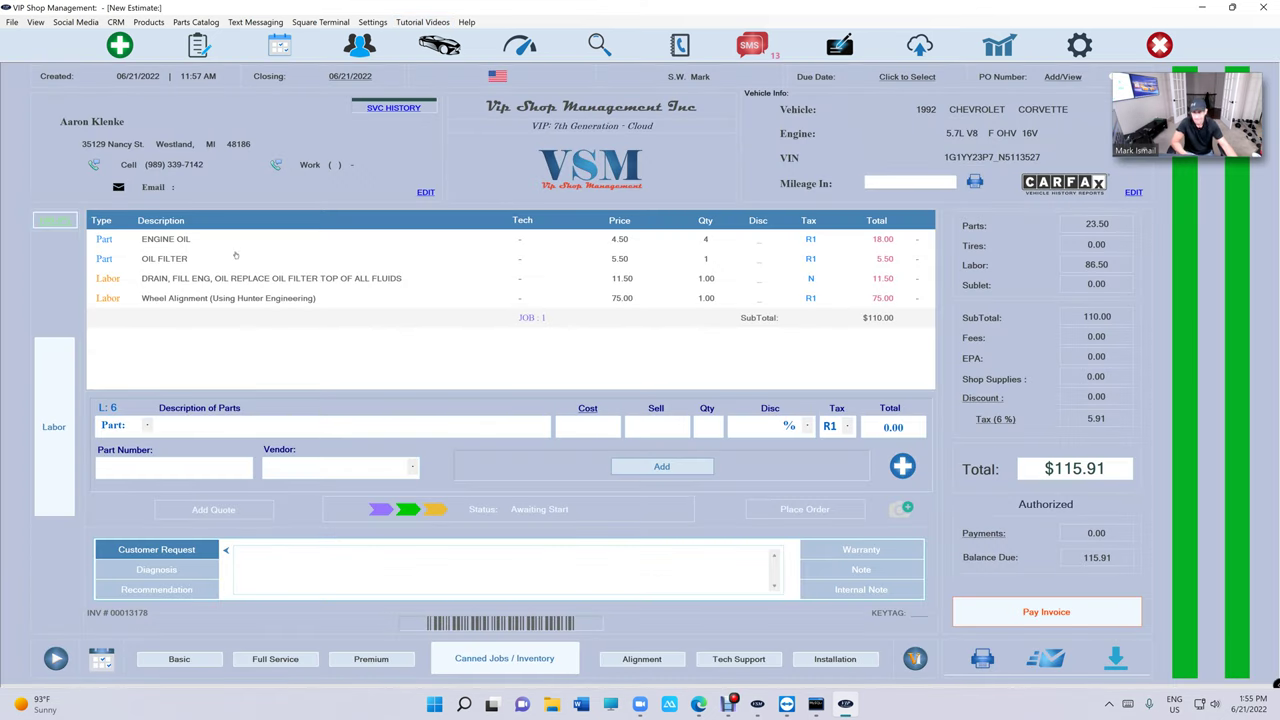
{"action": "left_click", "coordinate": [377, 306]}
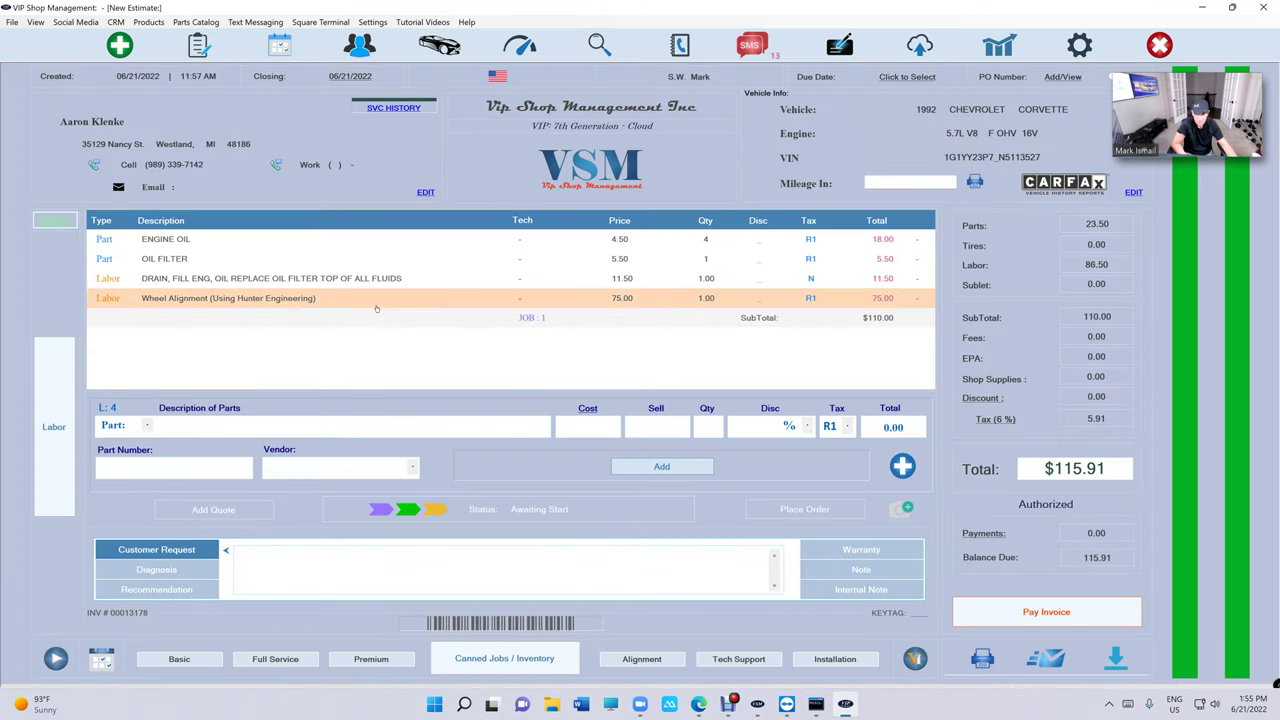
{"action": "left_click", "coordinate": [397, 347]}
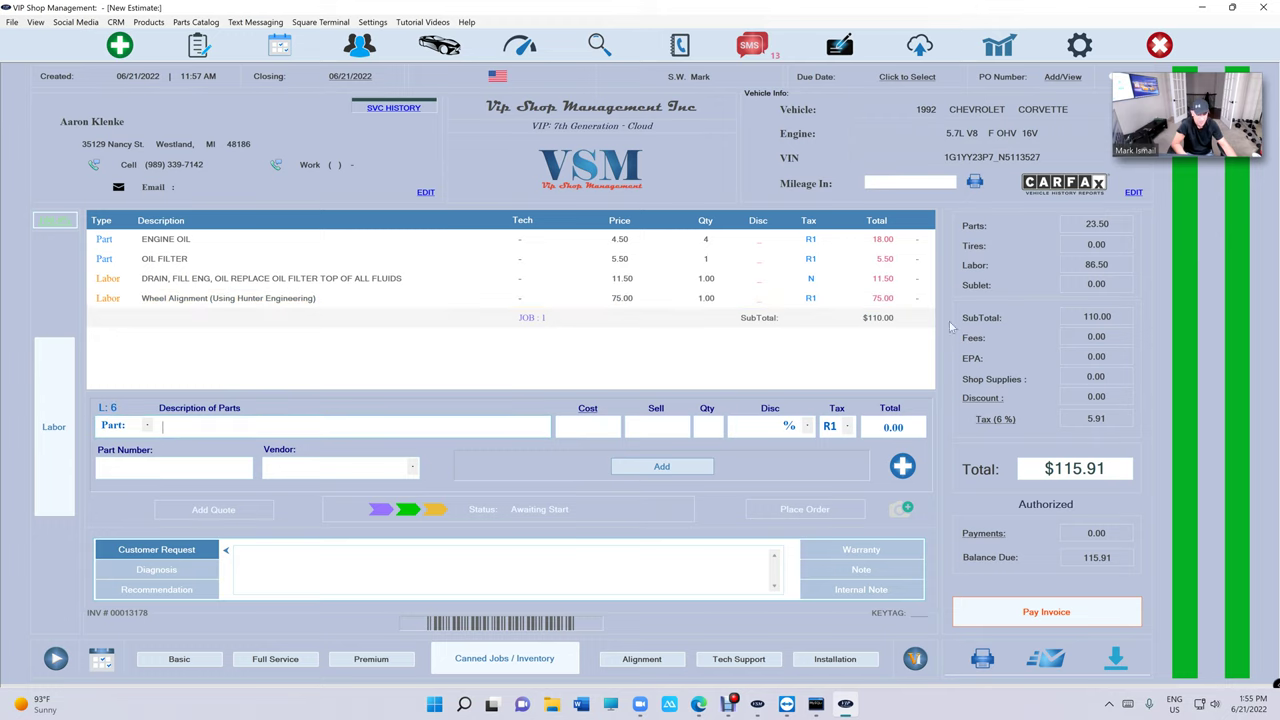
{"action": "left_click", "coordinate": [271, 268]}
View the Wheel Alignment line without changes, then unlock the Reports menu with the passcode.
{"action": "double_click", "coordinate": [276, 298]}
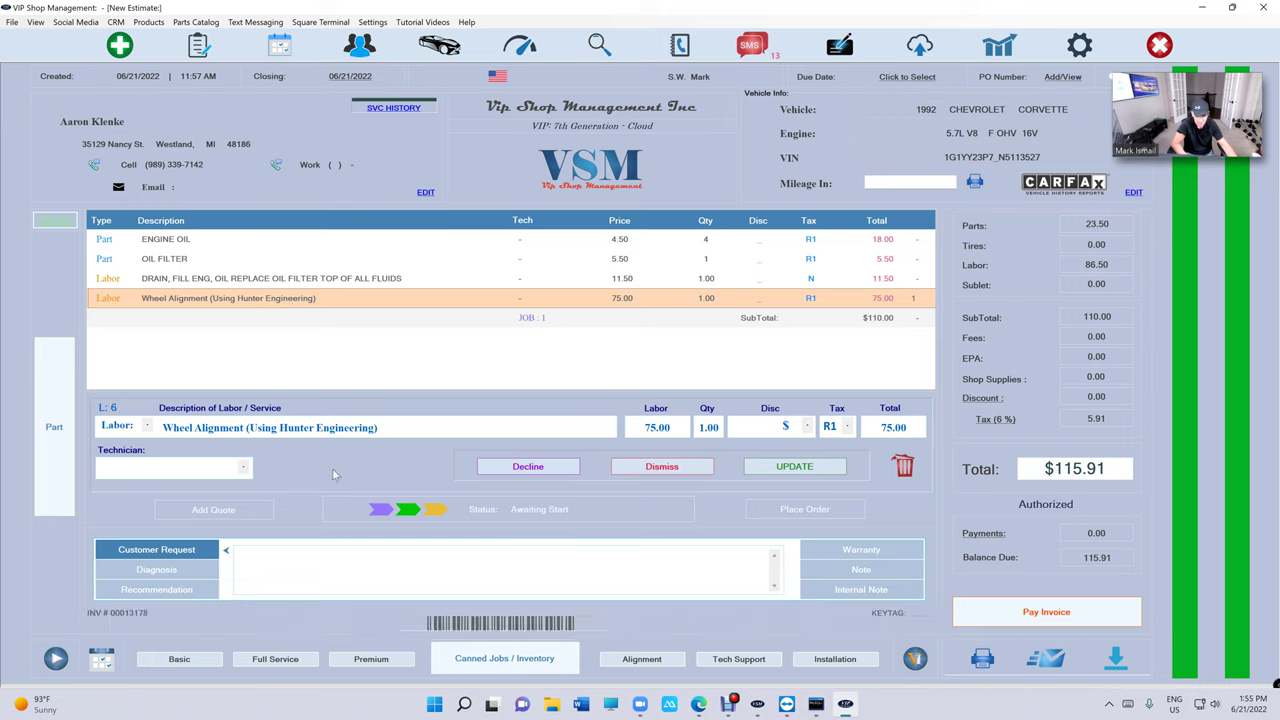
{"action": "left_click", "coordinate": [695, 466]}
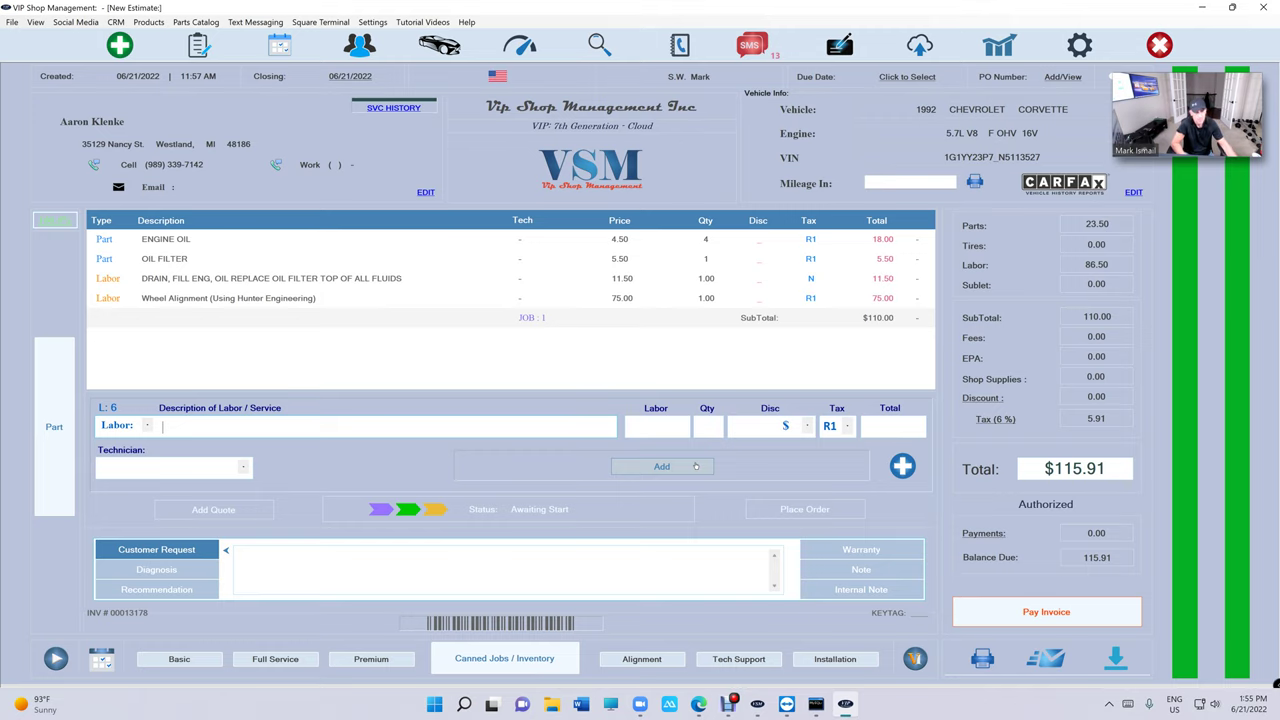
{"action": "left_click", "coordinate": [999, 45]}
{"action": "type", "text": "1234"}
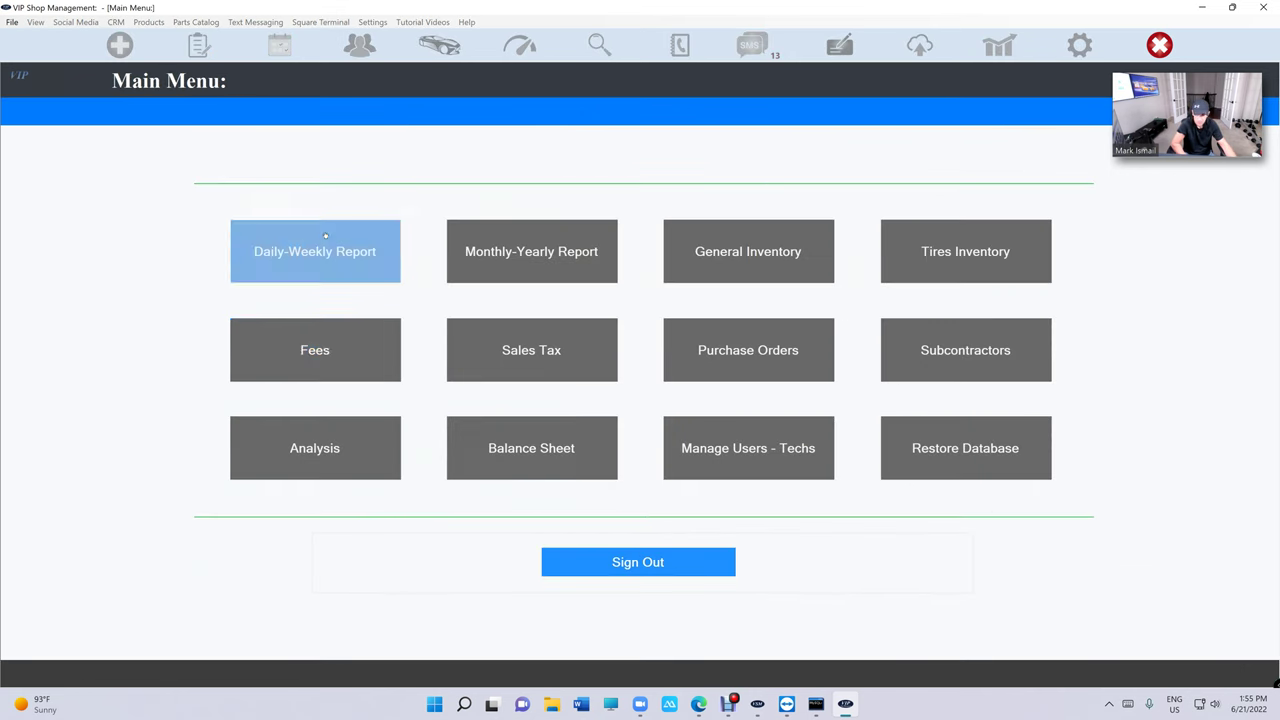
Open the week 26, June 2022 Technicians Payroll from the Daily-Weekly Report.
{"action": "left_click", "coordinate": [325, 236]}
{"action": "left_click", "coordinate": [1218, 664]}
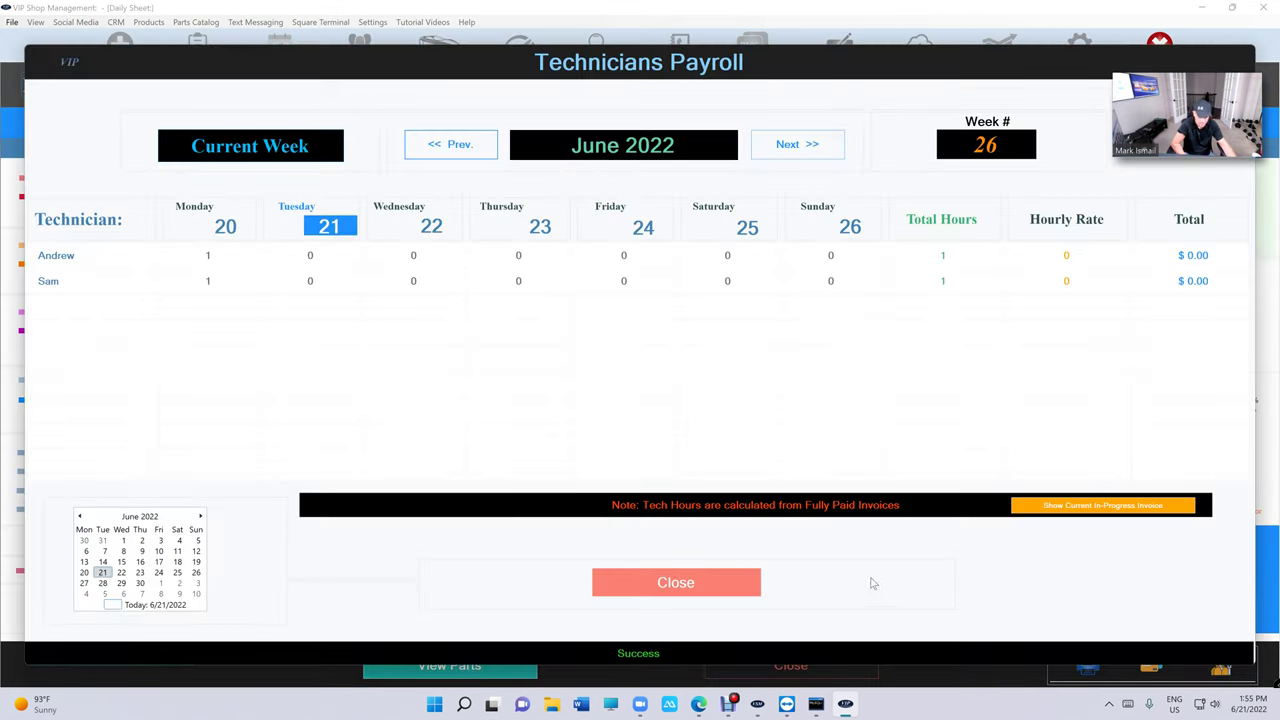